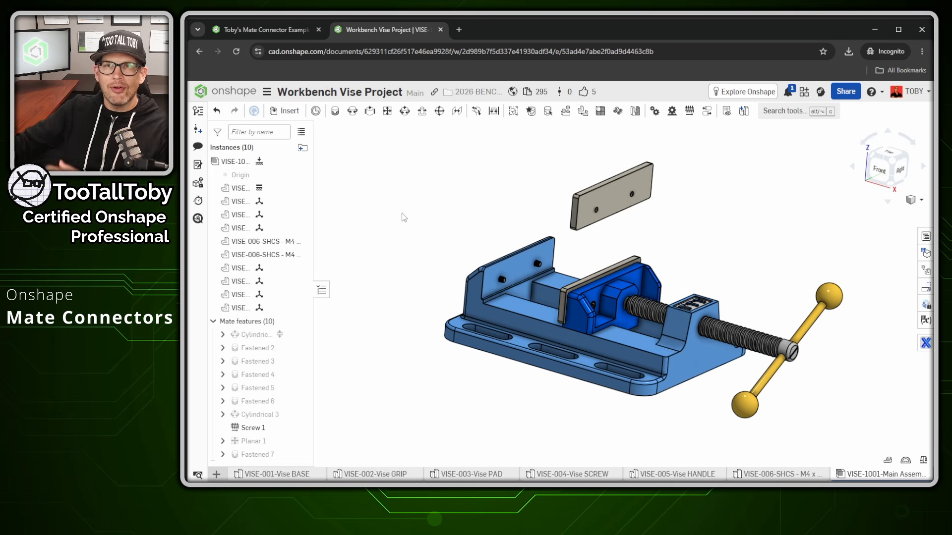
- Turn the vise handle, switch to the Mate Connector Examples document, and look through its clevis mount, lantern and coat hanger rack models
drag(829, 298, 753, 352)
click(260, 28)
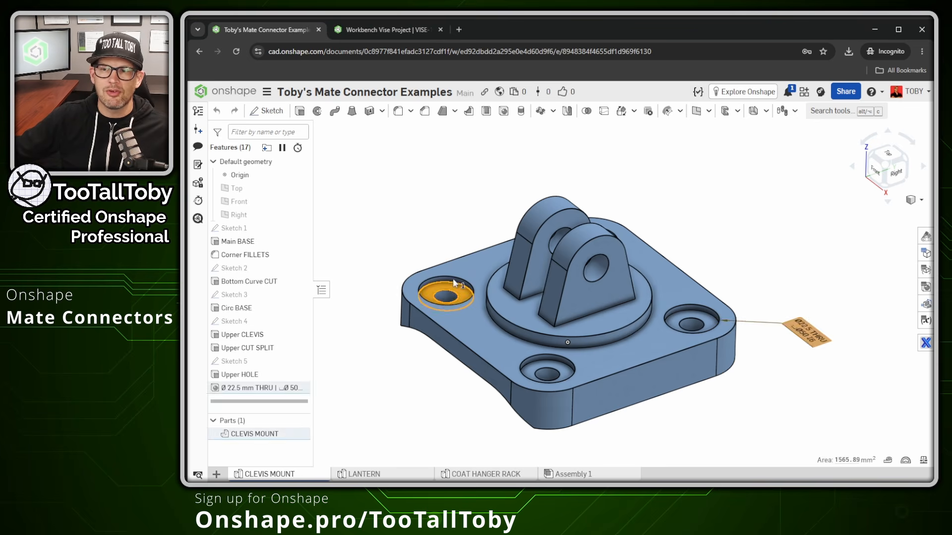
click(364, 474)
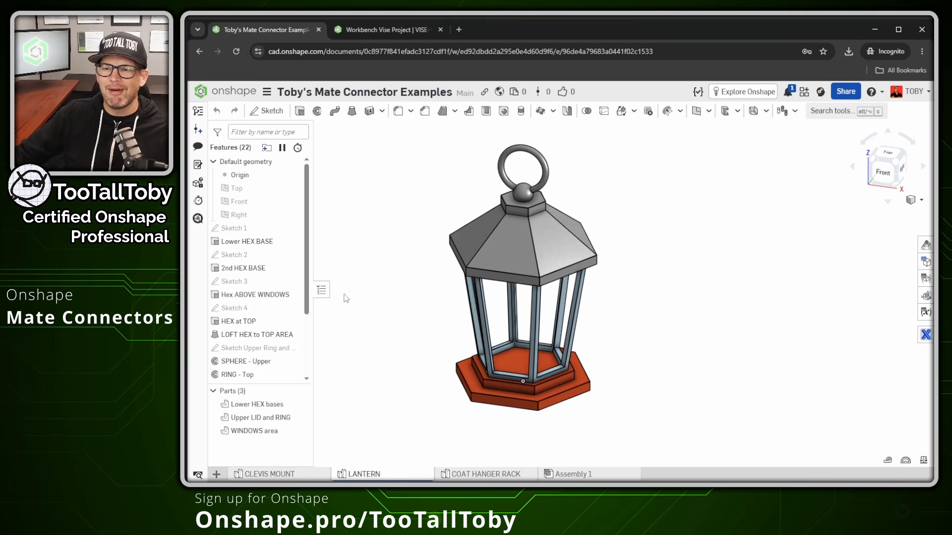
click(469, 476)
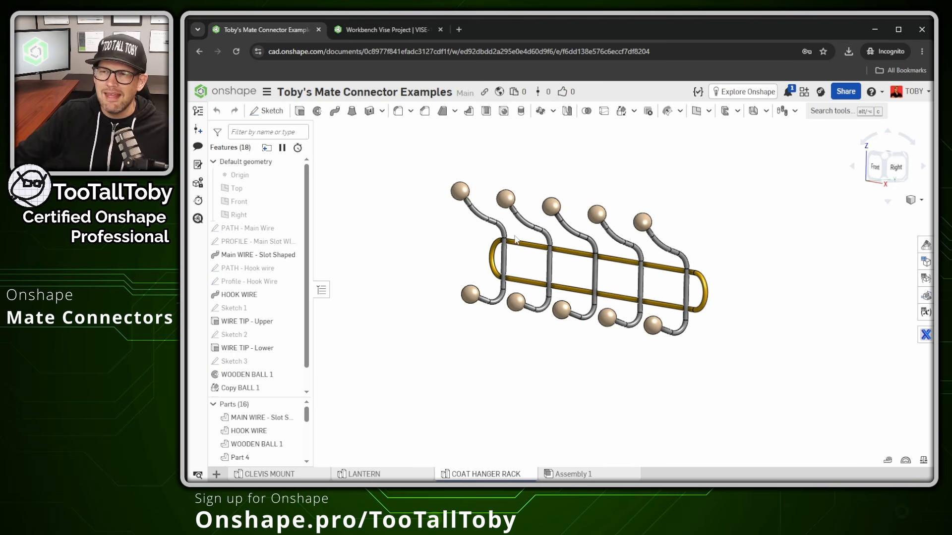
click(553, 210)
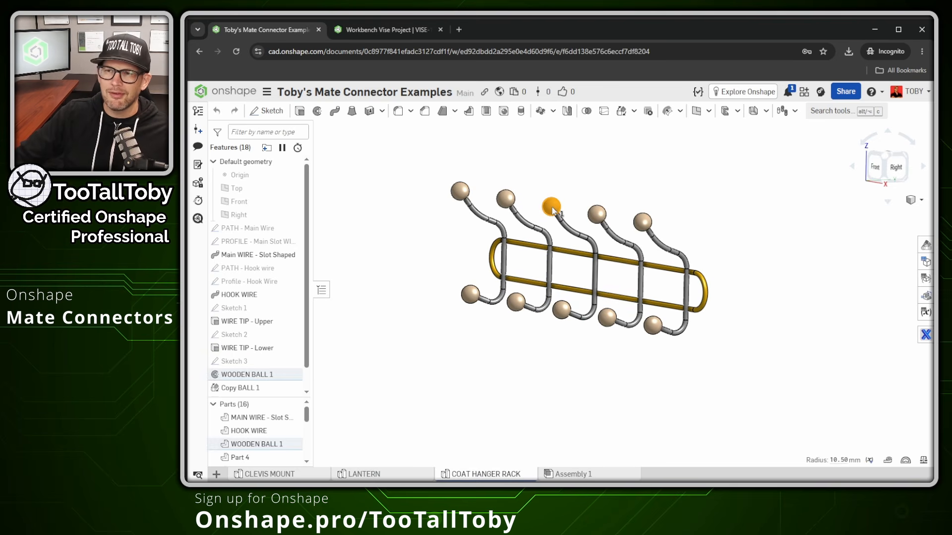
click(564, 313)
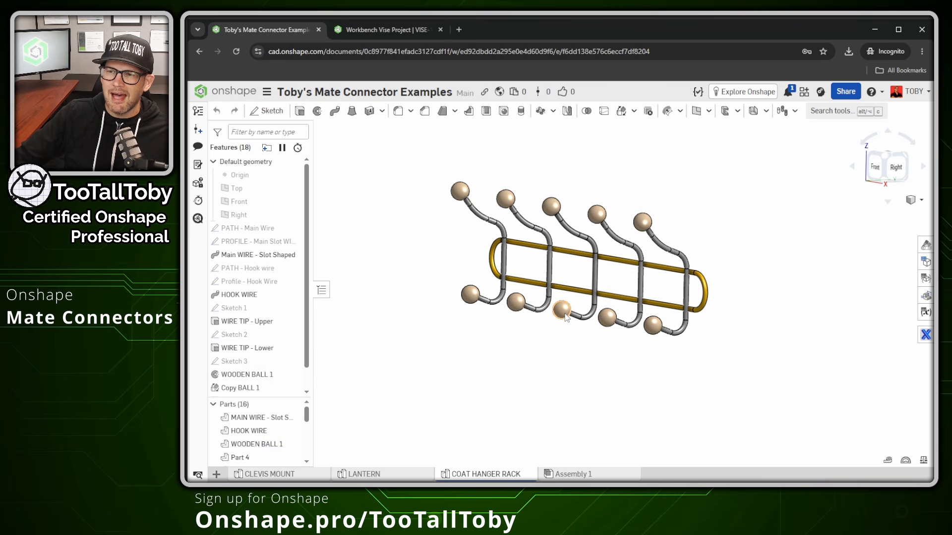
click(545, 349)
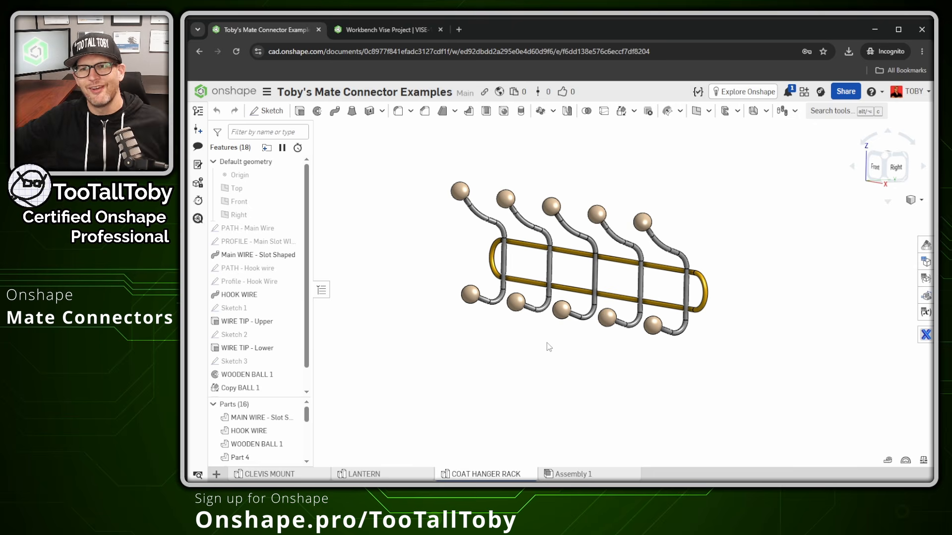
click(267, 475)
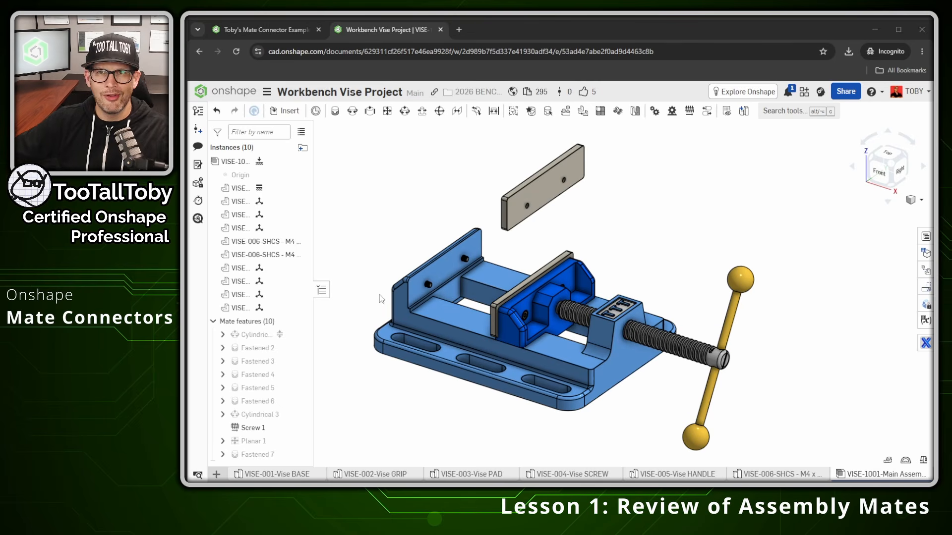
- Shift the loose vise pad and turn the vise handle to test how the assembly's parts move
drag(551, 202, 570, 195)
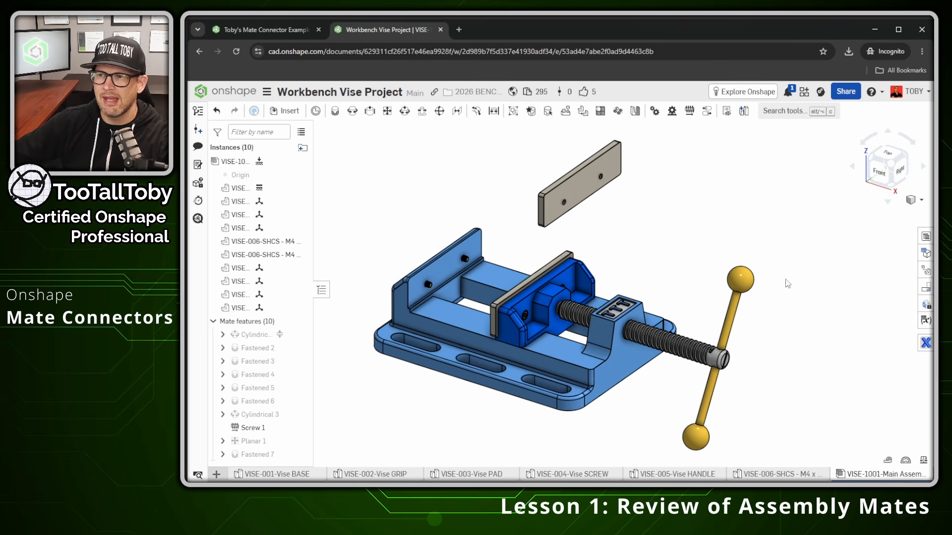
drag(740, 279, 736, 327)
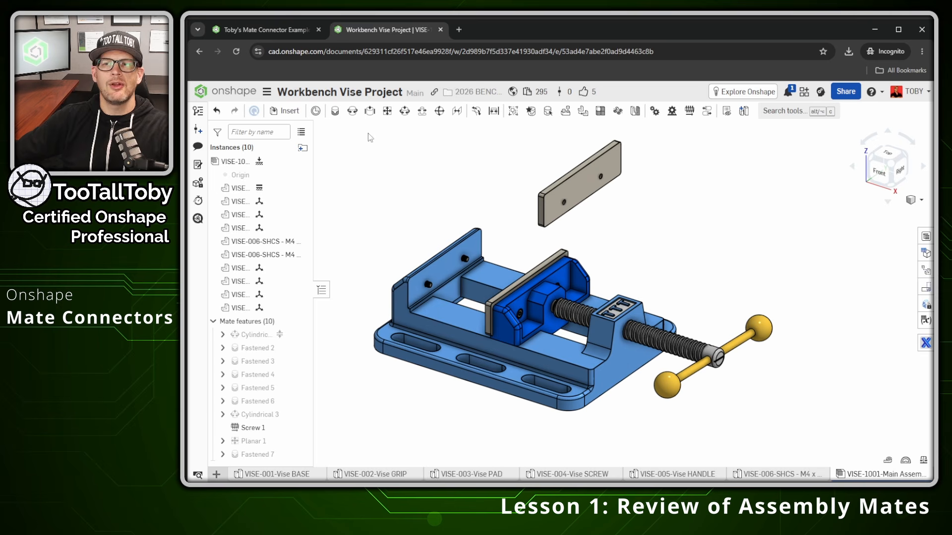
- Add a Fastened mate from the centre of the base's fixed jaw face to the centre of the loose pad's back face
click(336, 113)
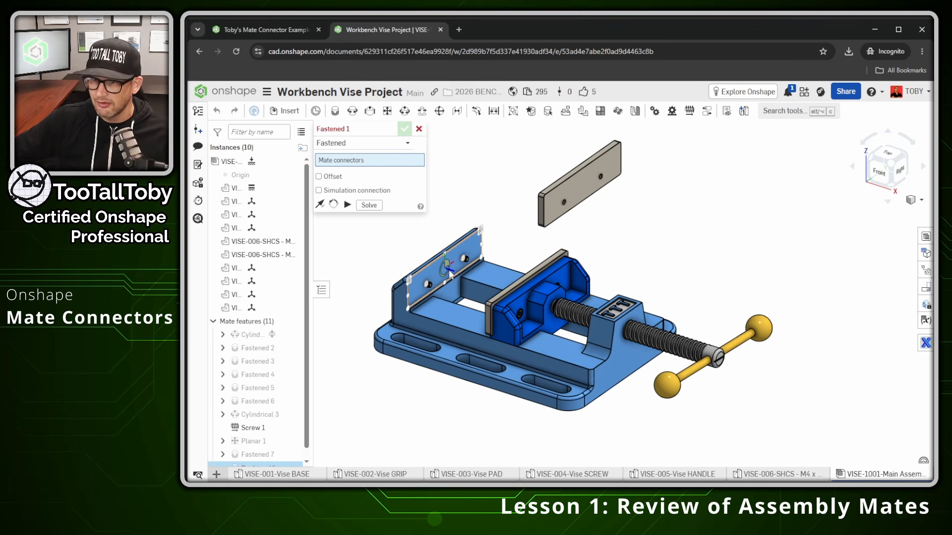
scroll(449, 273, up, 5)
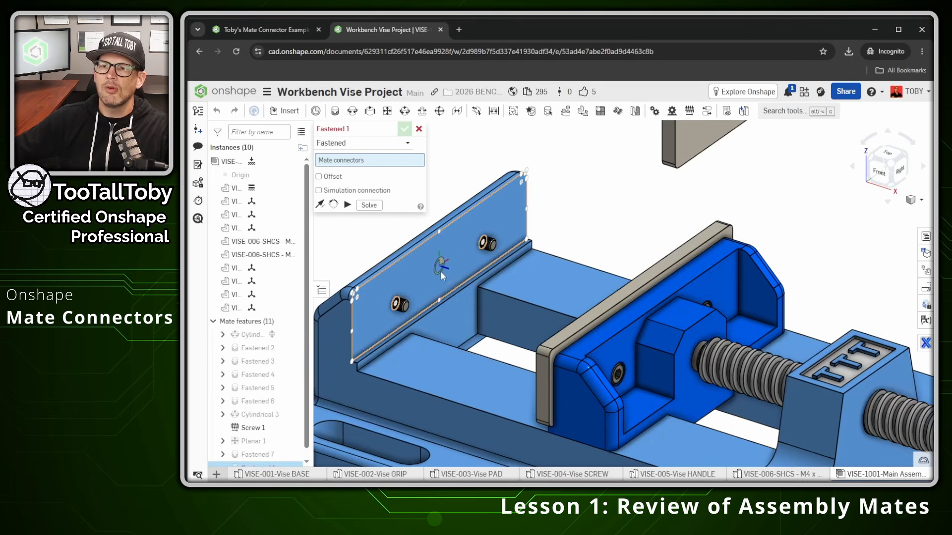
click(441, 264)
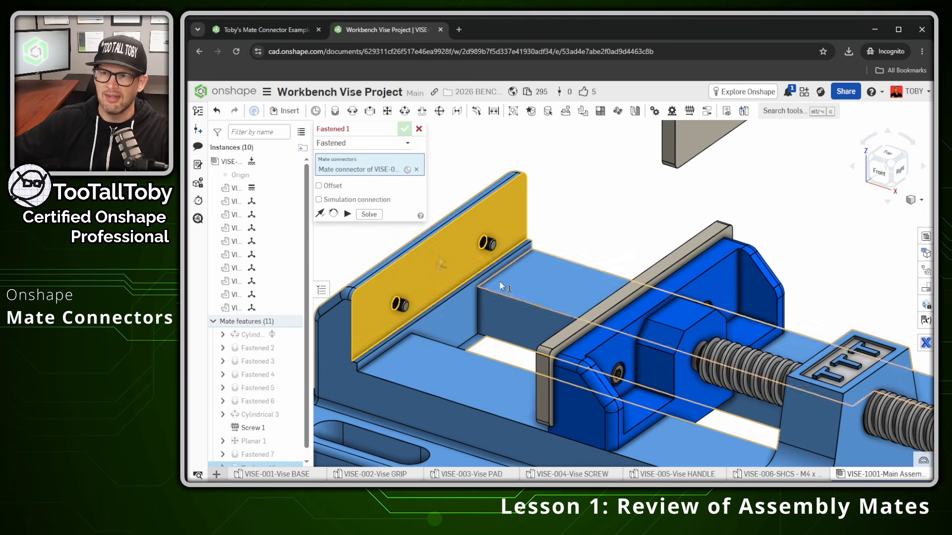
scroll(498, 281, down, 3)
right_drag(513, 237, 590, 194)
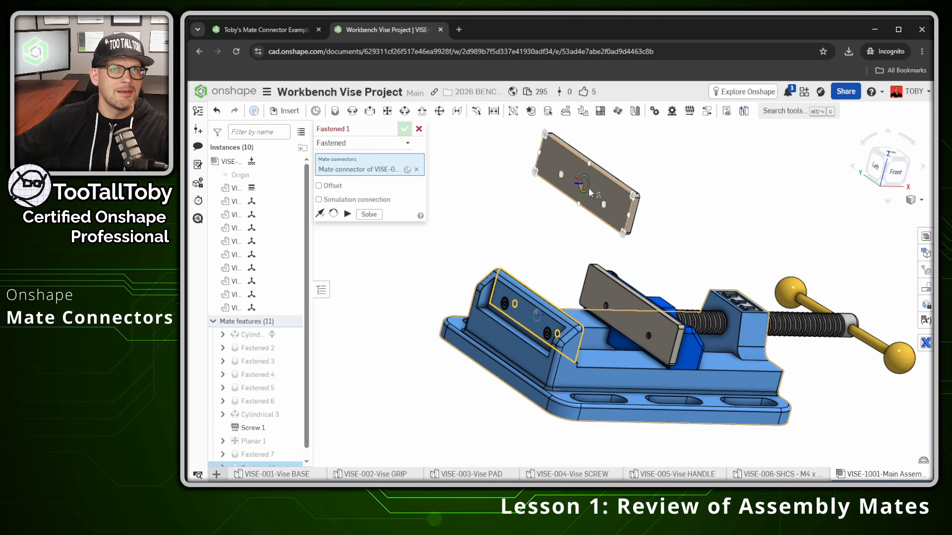
click(588, 187)
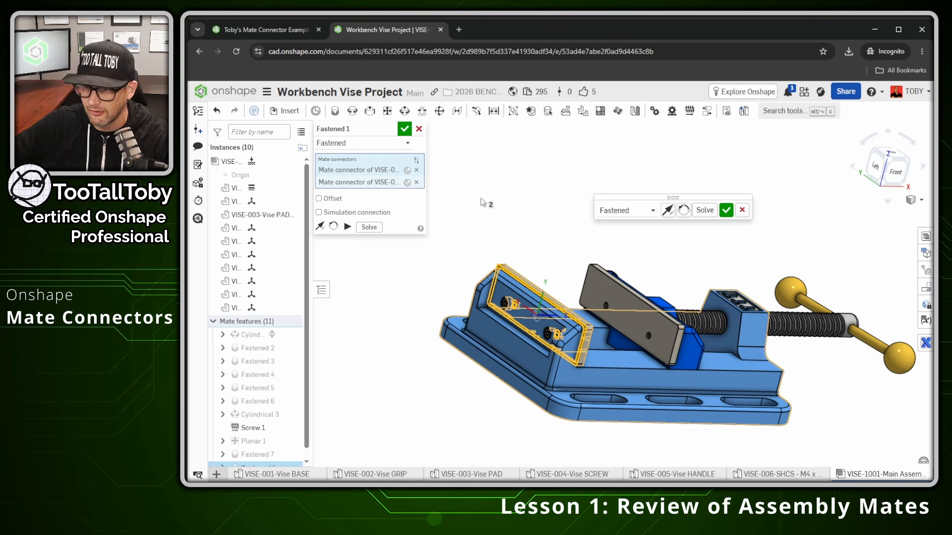
- Examine how the fastened pad sits against the fixed jaw, especially its lower edge above the base ledge
right_drag(579, 362, 538, 349)
scroll(526, 267, up, 8)
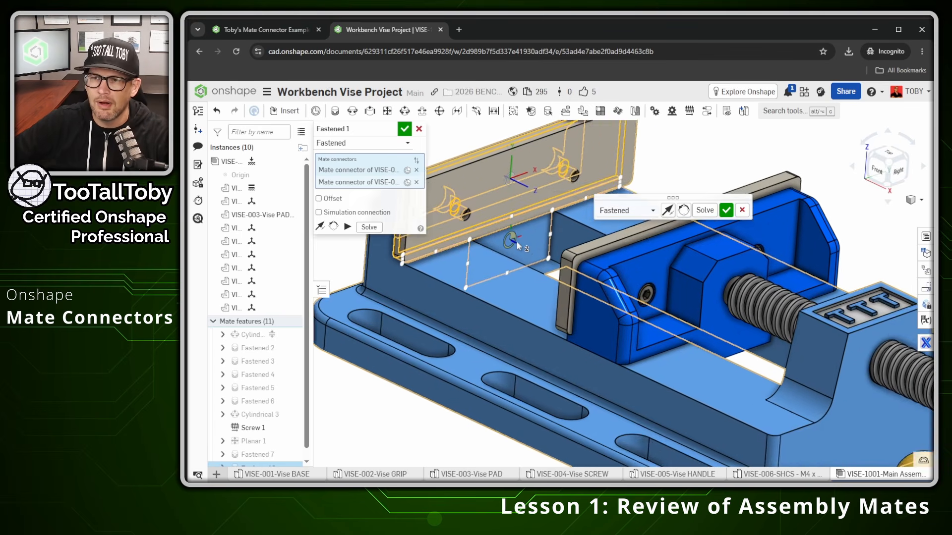
middle_drag(563, 271, 557, 274)
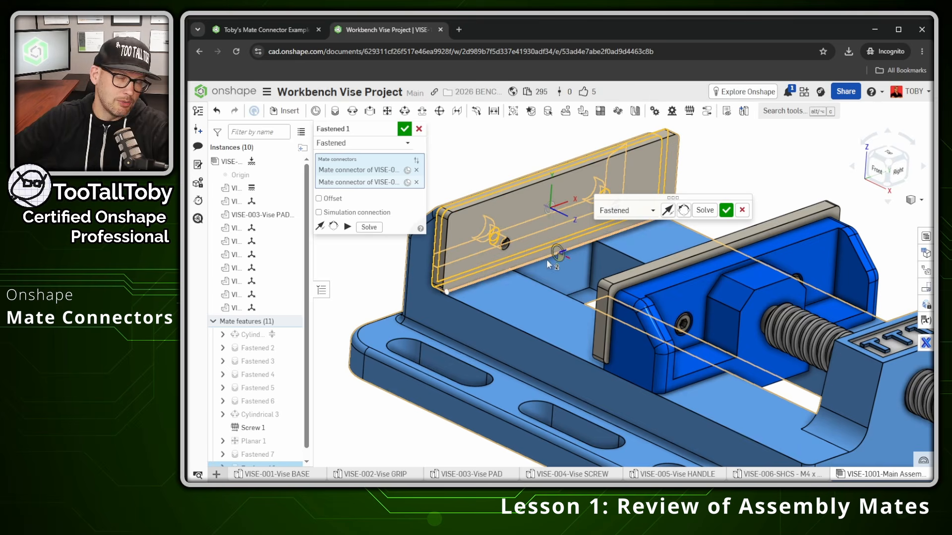
right_drag(512, 300, 538, 286)
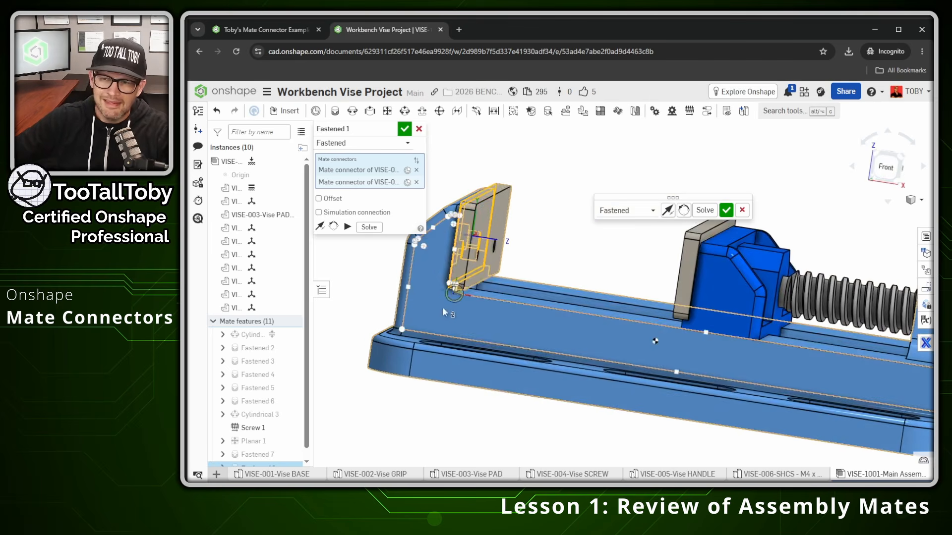
scroll(445, 304, up, 4)
right_drag(462, 291, 465, 284)
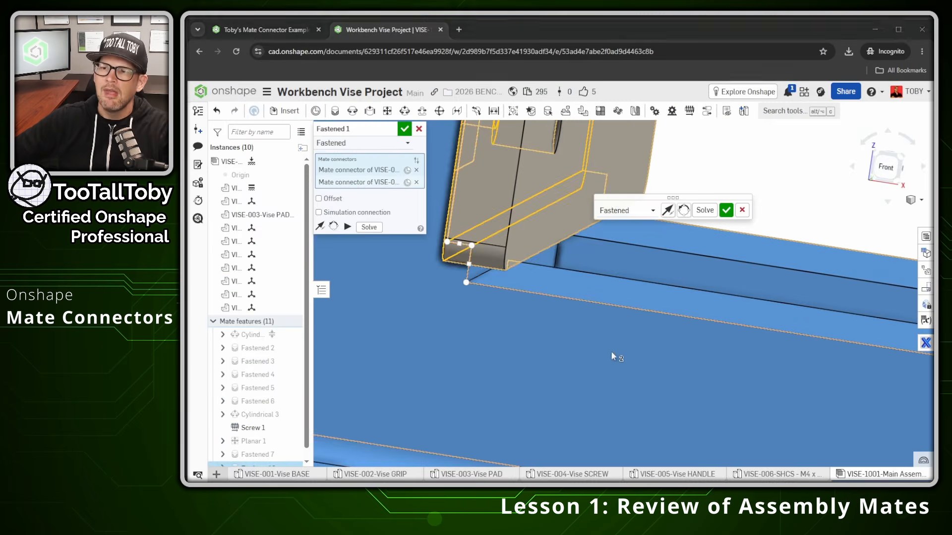
scroll(615, 347, down, 5)
right_drag(640, 302, 633, 329)
middle_drag(633, 328, 586, 295)
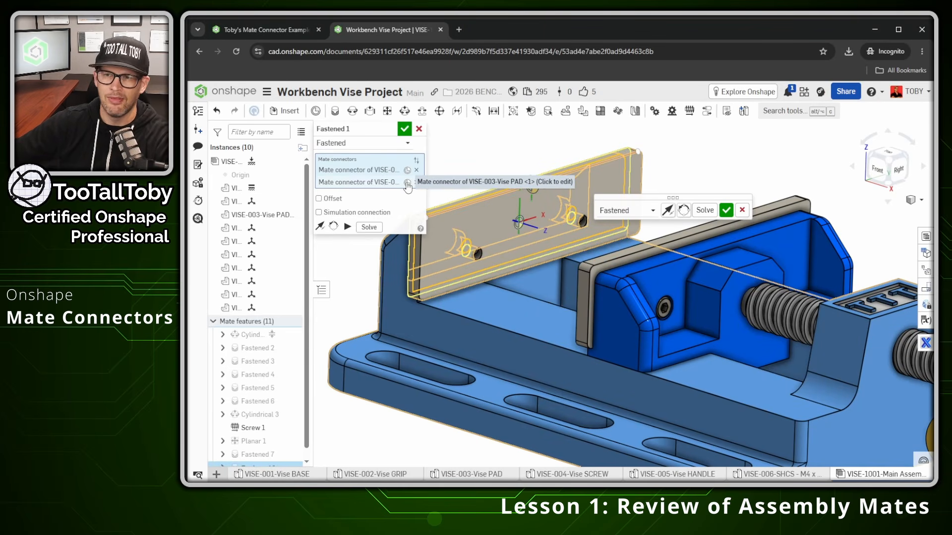
- Move the vise pad's mate connector 2 mm along Y and accept the Fastened mate
click(407, 184)
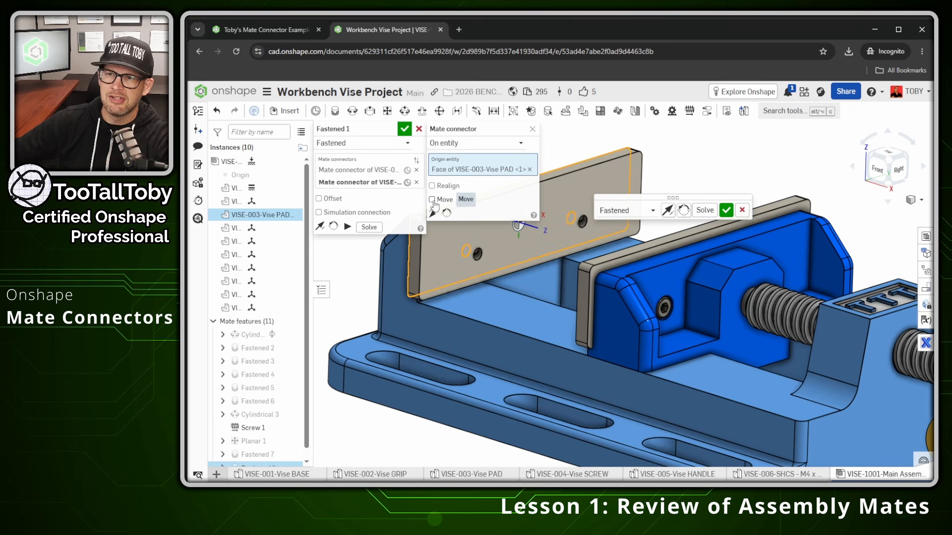
click(433, 200)
click(515, 228)
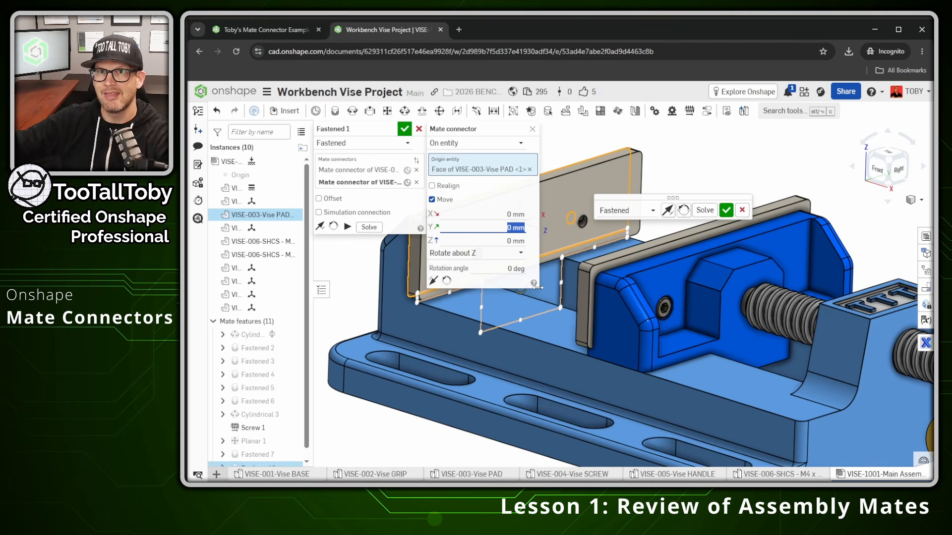
text(2)
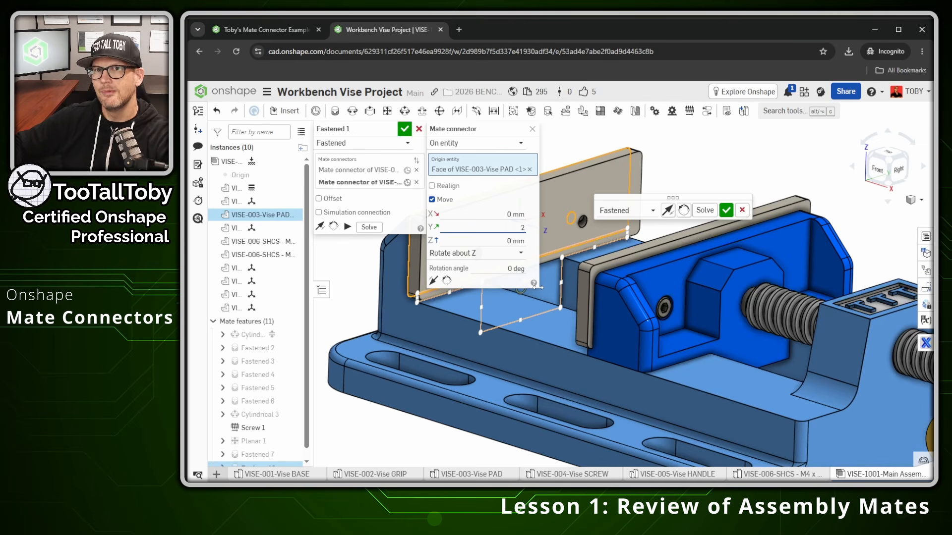
key(Return)
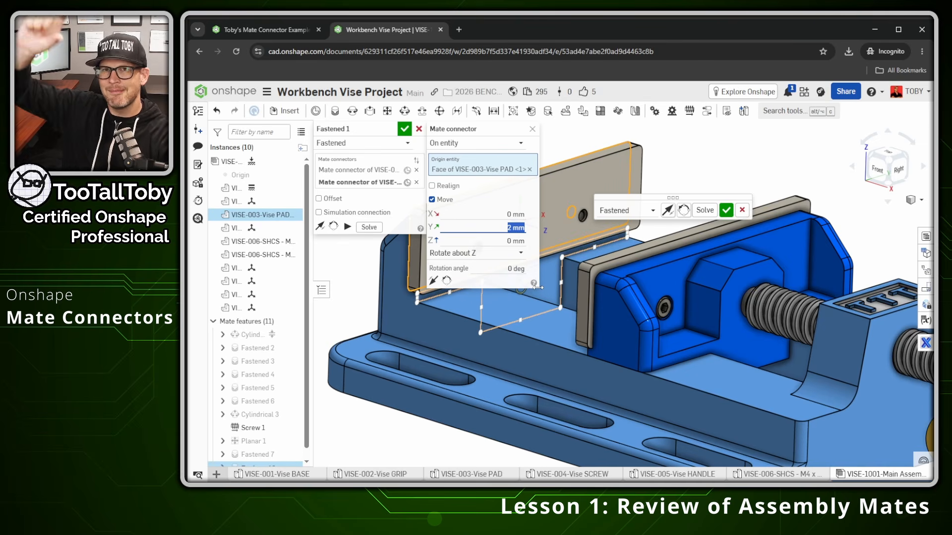
click(531, 130)
click(405, 128)
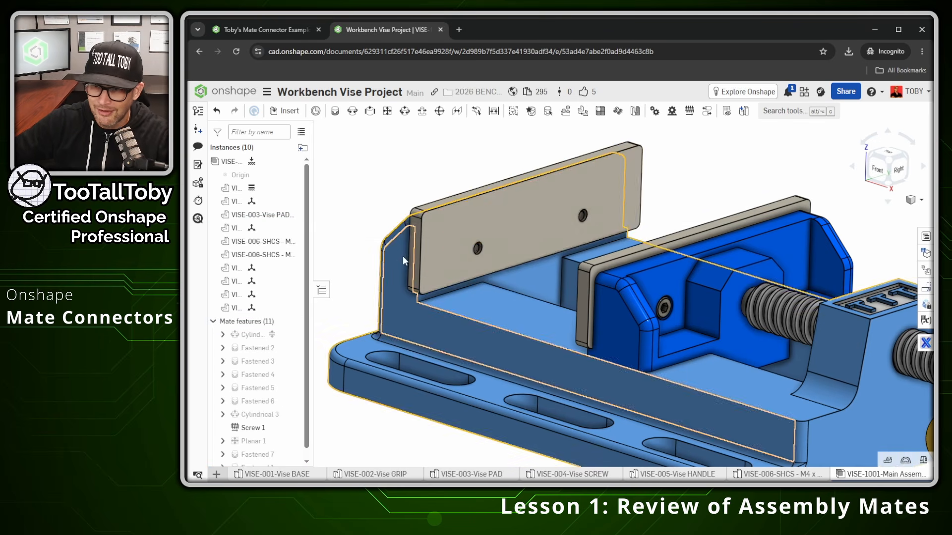
- Inspect the clearance between the mated pad's lower edge and the base, and return to the isometric view
right_drag(403, 256, 431, 248)
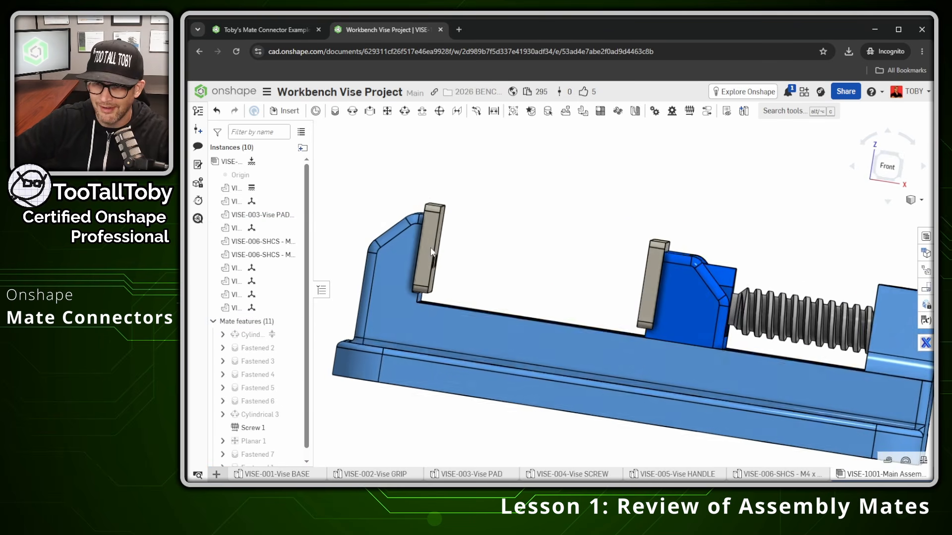
scroll(421, 278, up, 8)
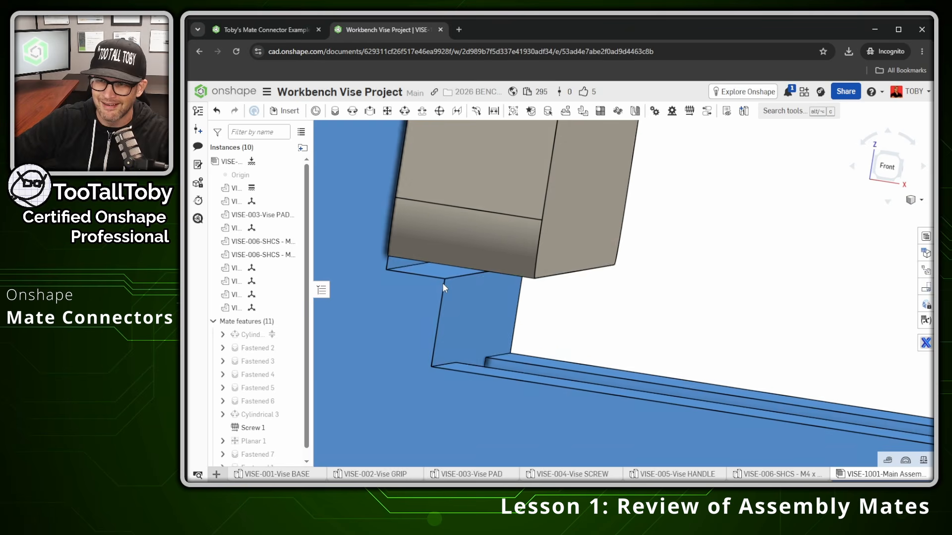
right_drag(443, 283, 443, 283)
scroll(424, 291, down, 10)
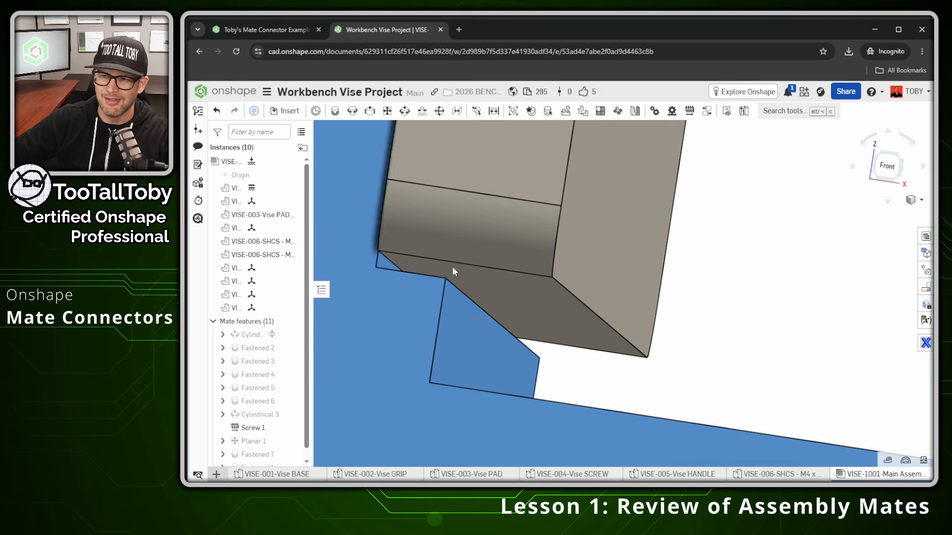
key(shift+7)
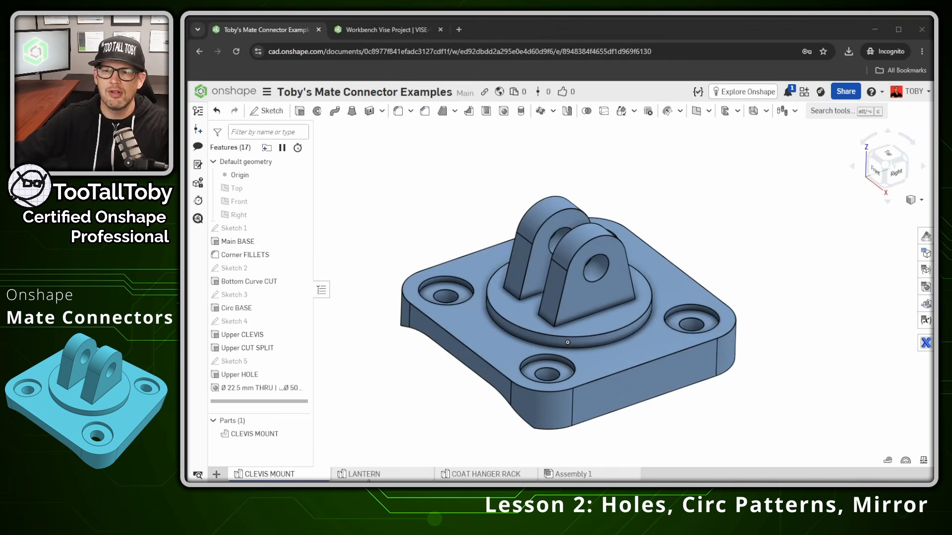
- View the lantern and coat hanger rack models and return to the clevis mount part studio
click(368, 478)
click(474, 476)
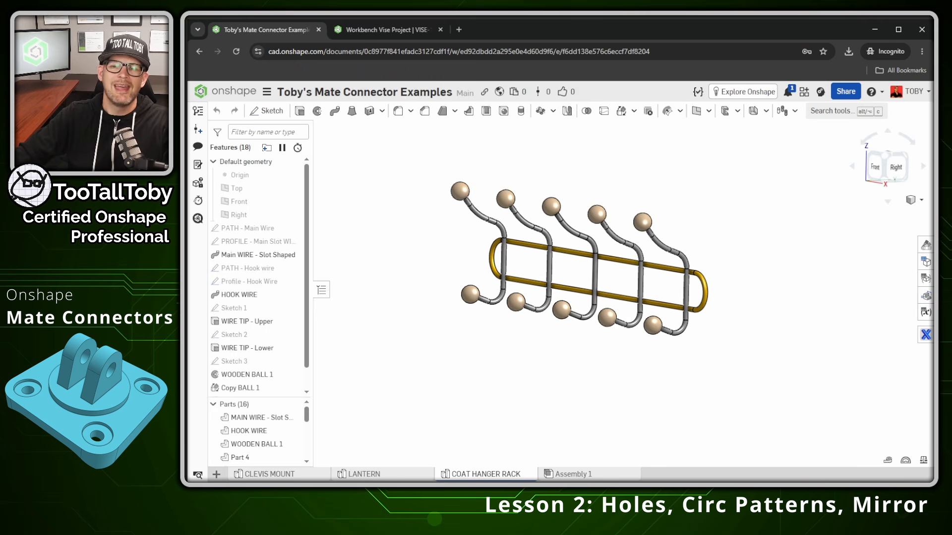
click(286, 477)
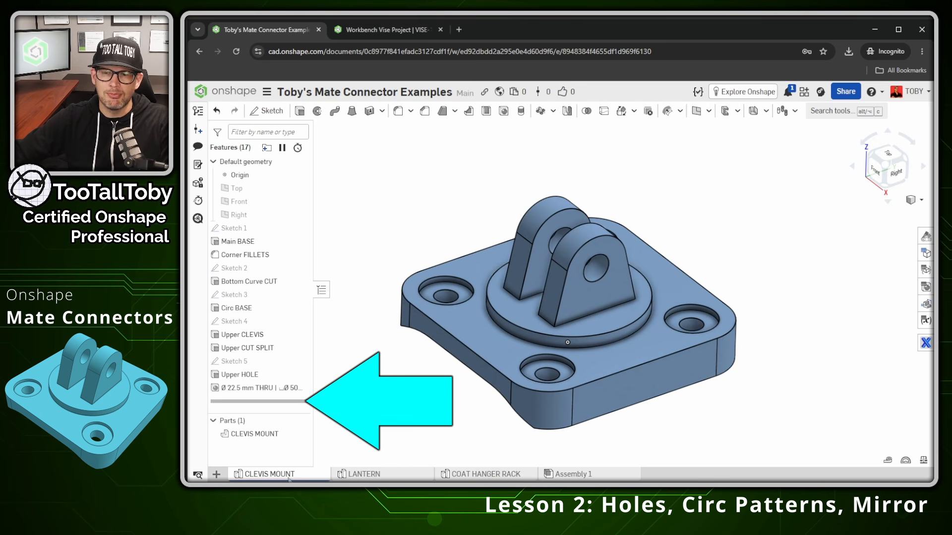
- Roll the clevis mount back to before Upper HOLE and place a counterbored hole on a mate connector at a base corner's arc centre
drag(258, 401, 258, 374)
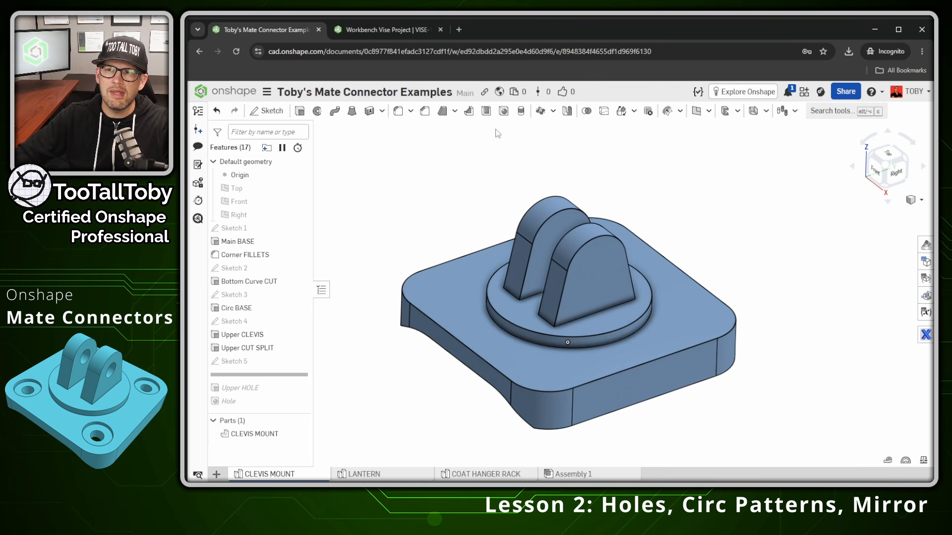
click(504, 110)
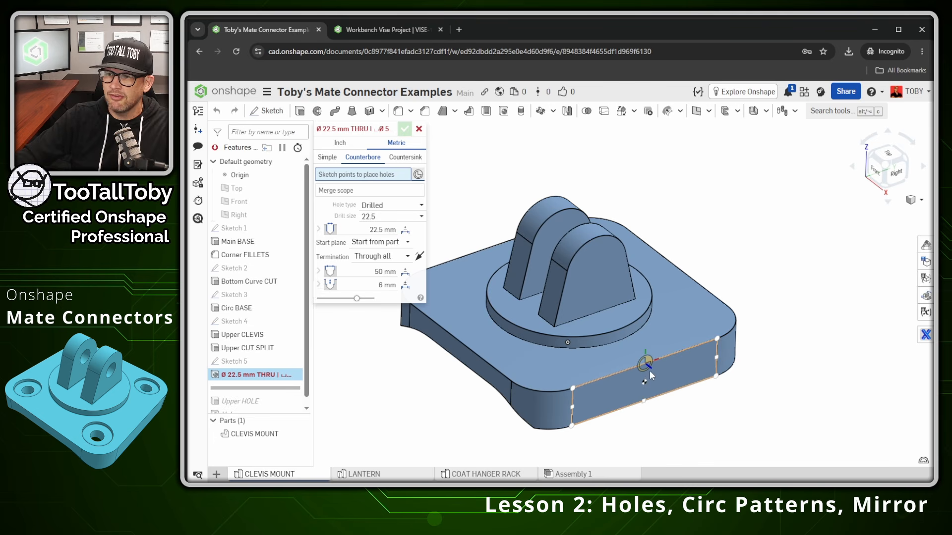
click(547, 370)
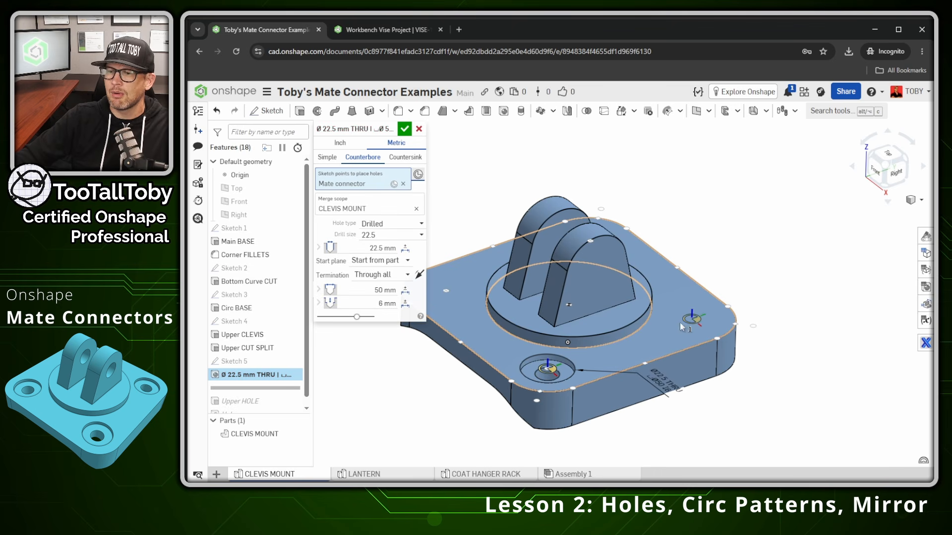
- Add counterbored holes at the arc centres of the other three base corners and accept the Hole feature
click(693, 319)
middle_drag(510, 302, 640, 335)
click(575, 331)
right_drag(575, 331, 728, 268)
click(718, 225)
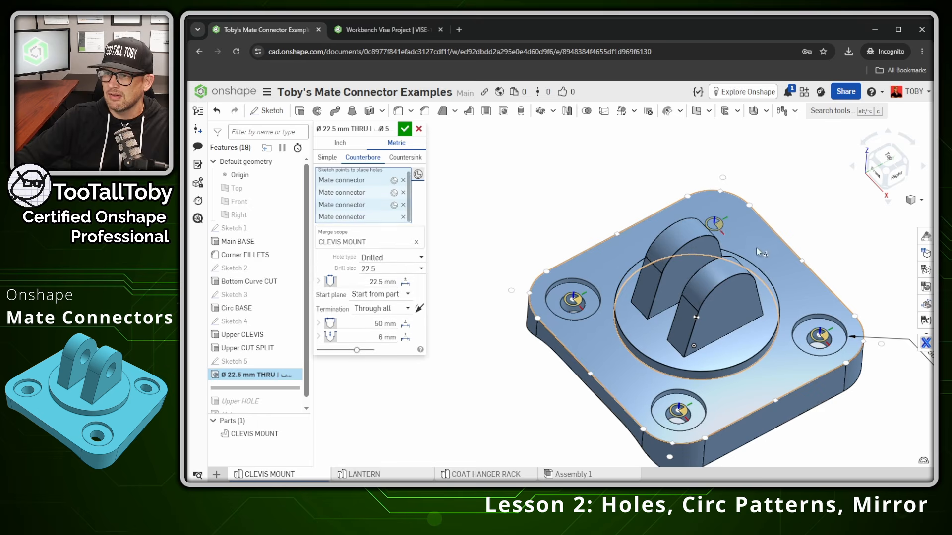
scroll(776, 268, down, 2)
middle_drag(778, 369, 679, 336)
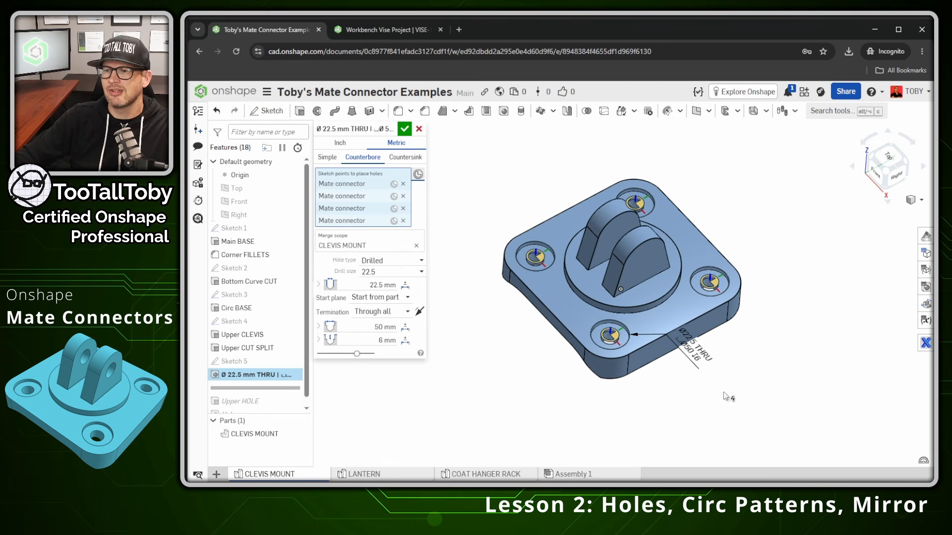
click(404, 130)
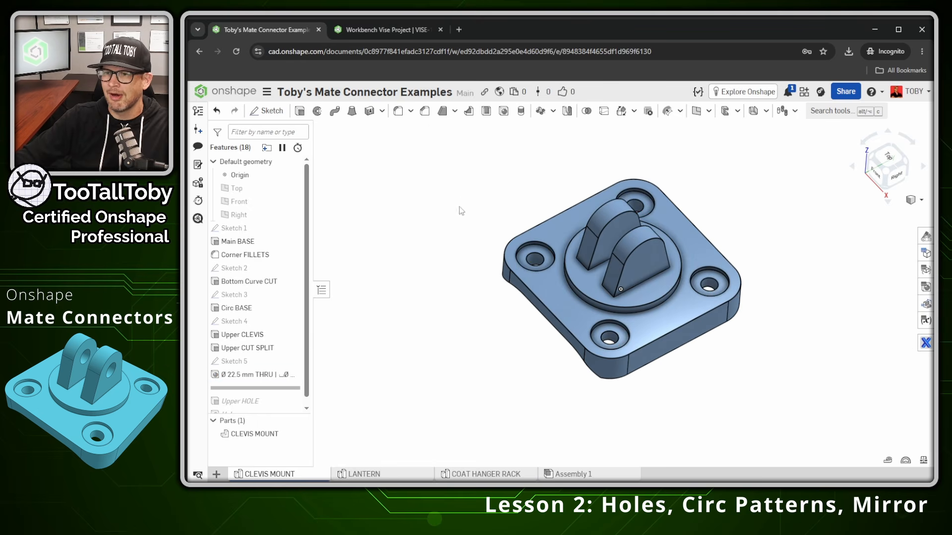
- Create a simple 10 mm drilled through-all hole on a mate connector at the centre of the clevis's outer face
right_drag(461, 210, 458, 239)
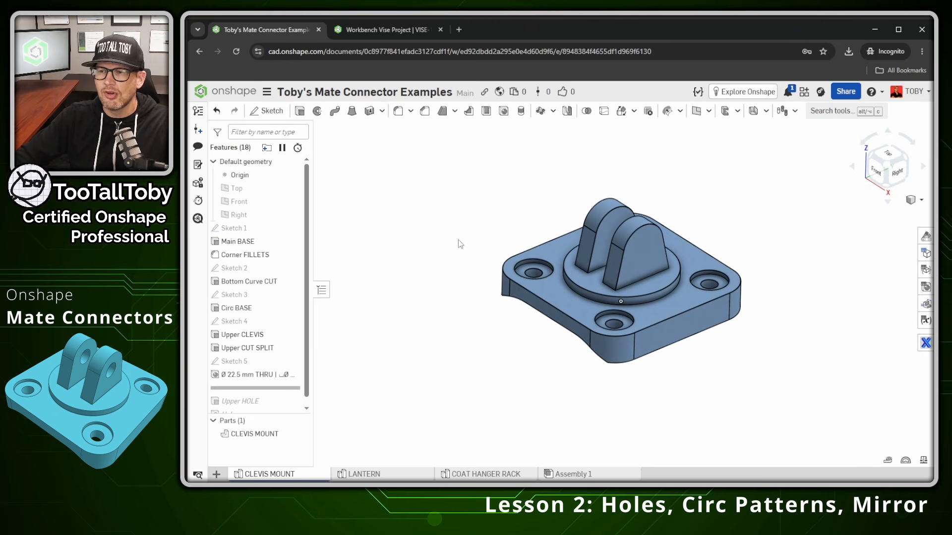
scroll(727, 264, up, 3)
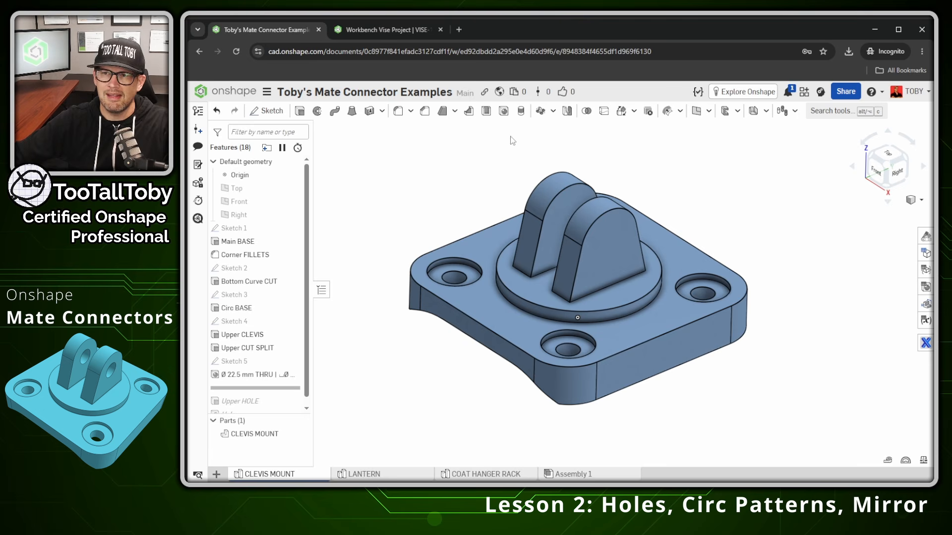
click(504, 111)
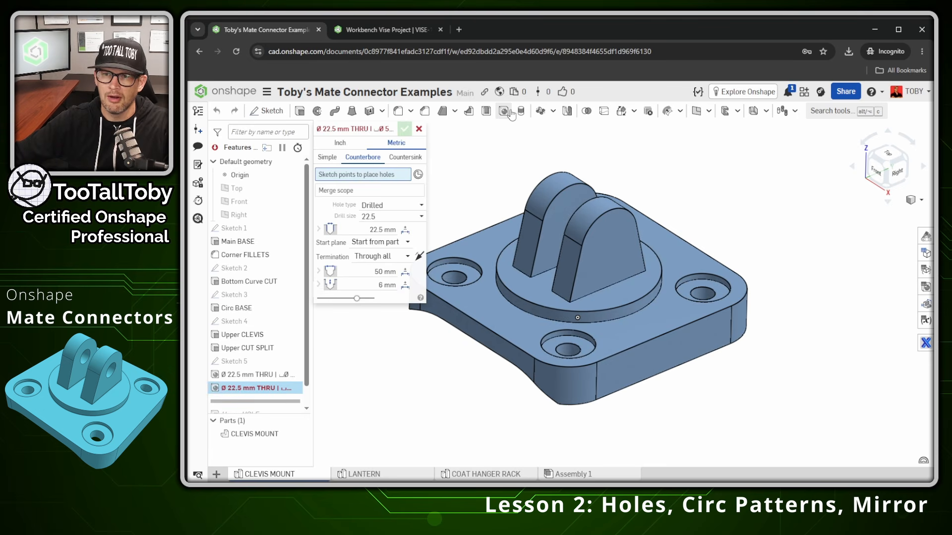
click(328, 157)
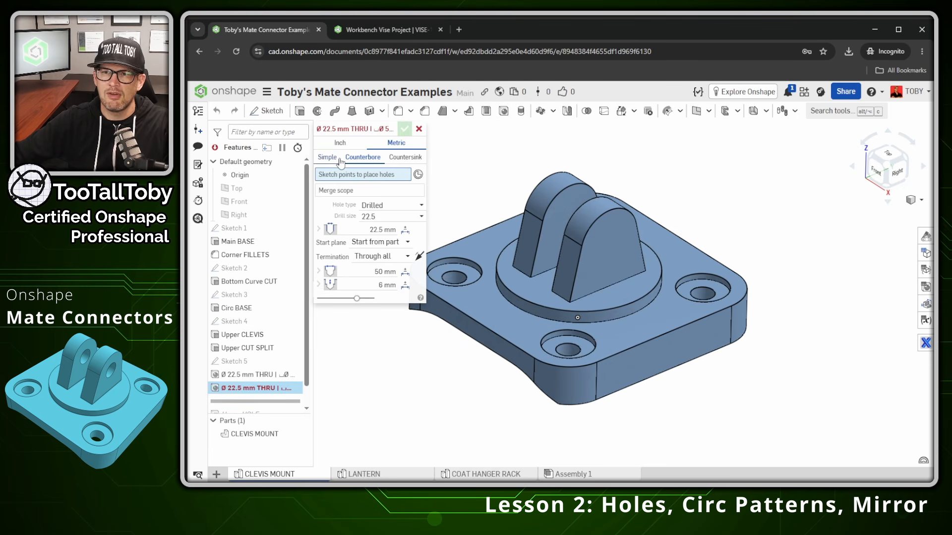
click(390, 216)
scroll(392, 268, down, 3)
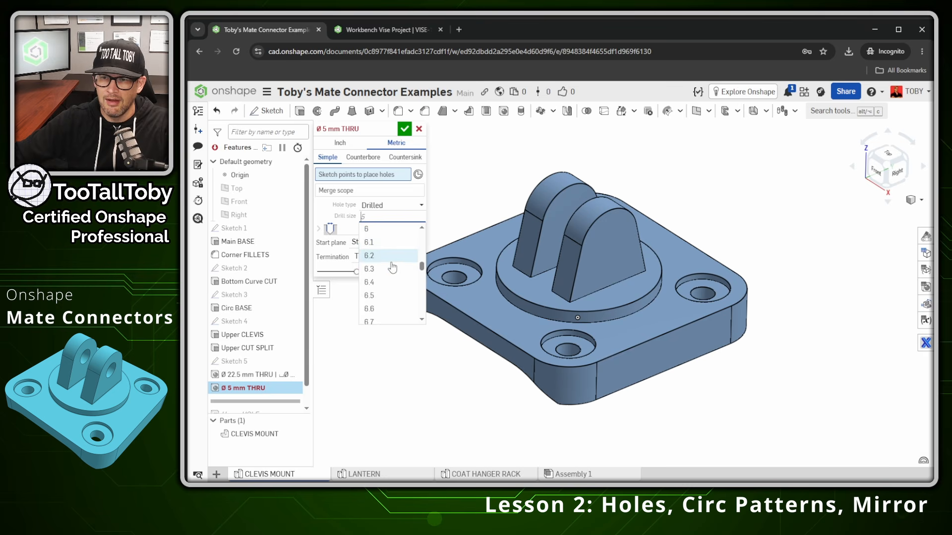
scroll(392, 268, down, 8)
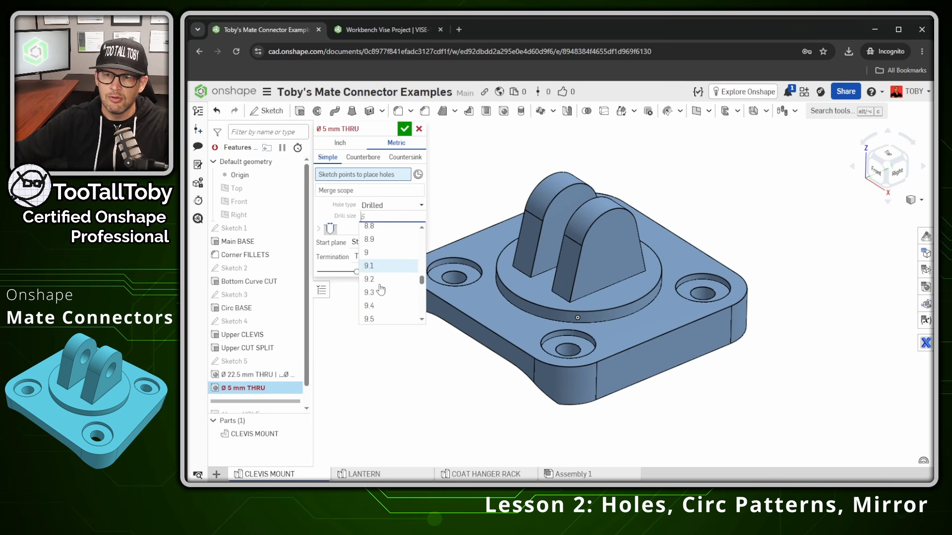
scroll(380, 288, down, 4)
click(380, 273)
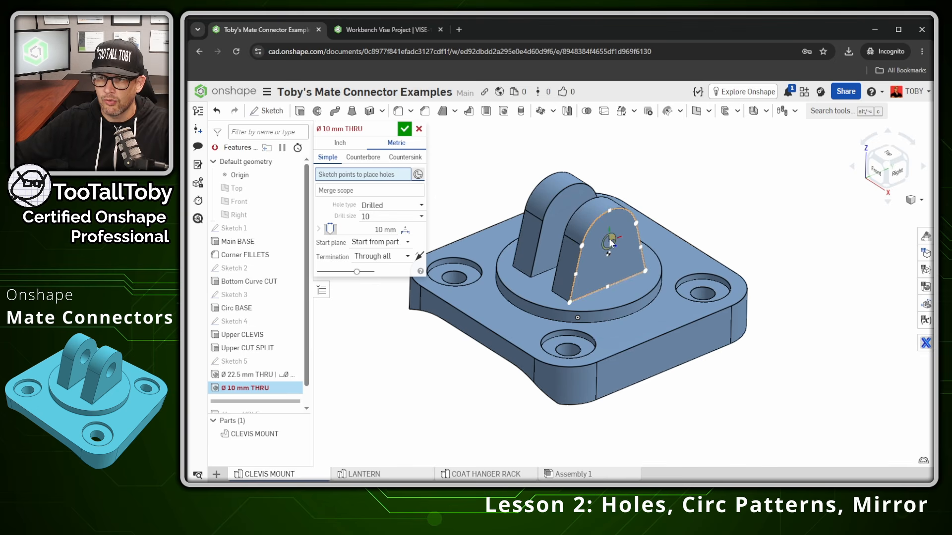
click(610, 242)
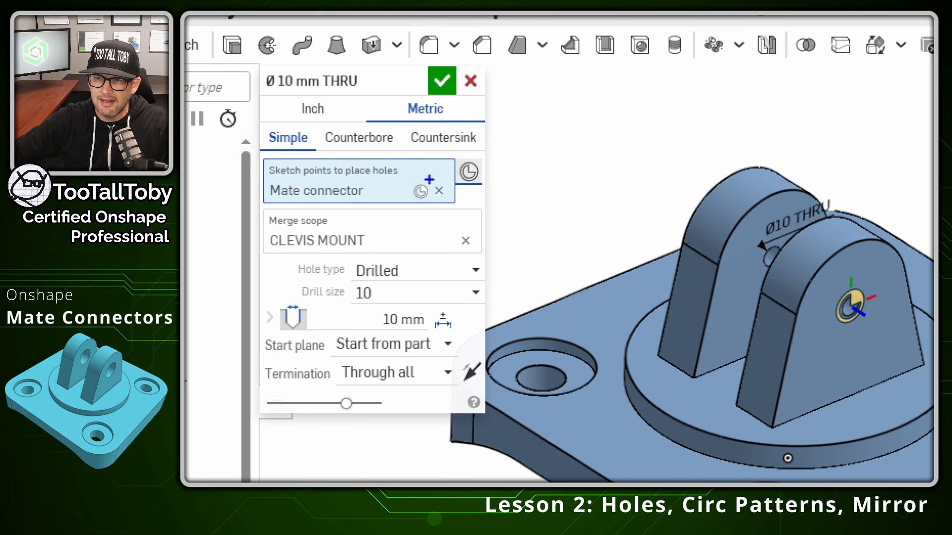
drag(429, 179, 403, 199)
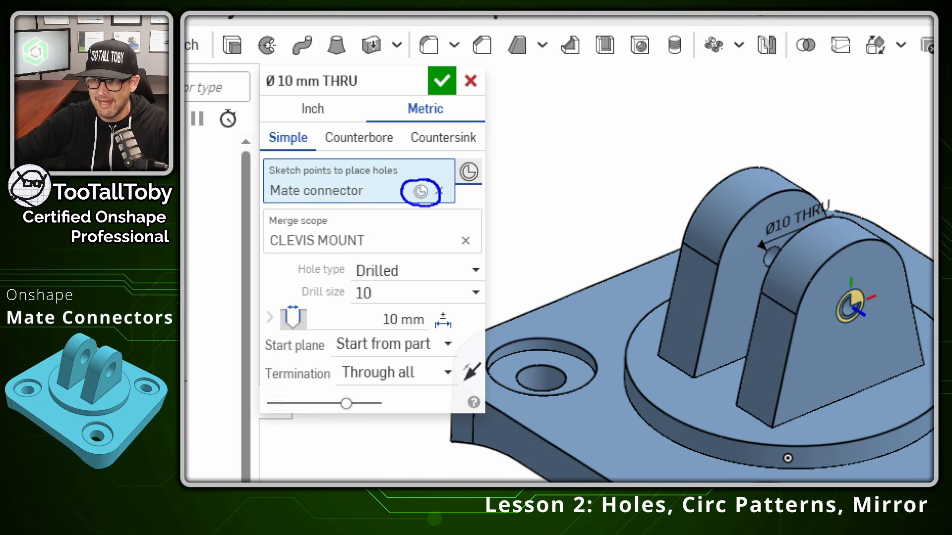
mouse_move(873, 251)
mouse_down()
mouse_move(858, 273)
mouse_move(877, 288)
mouse_up()
drag(898, 361, 874, 320)
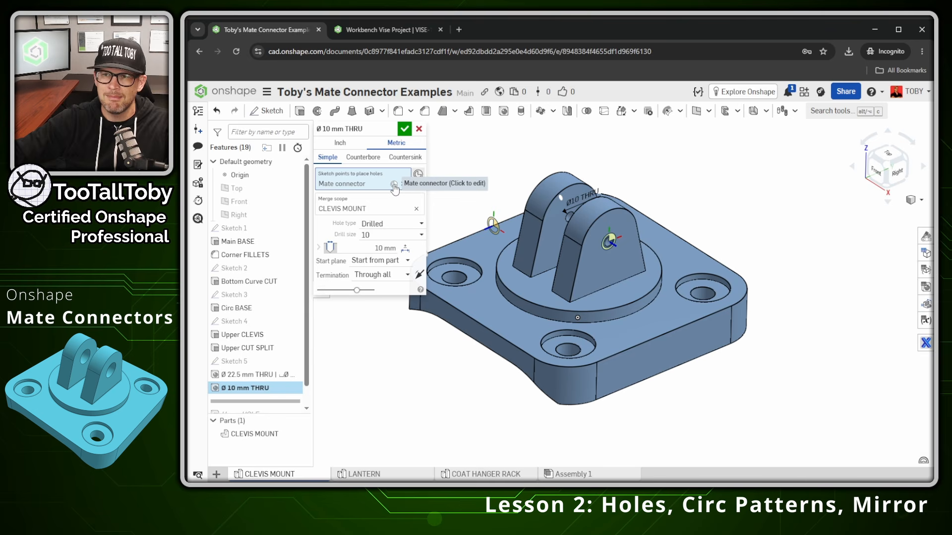
- Open the clevis hole's mate connector for editing and set its Y offset to -5 mm
click(394, 185)
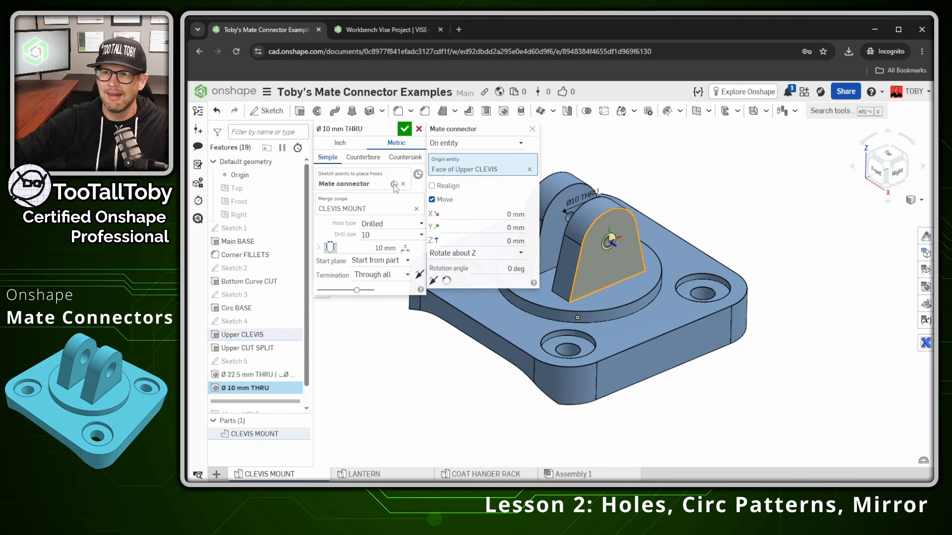
click(499, 228)
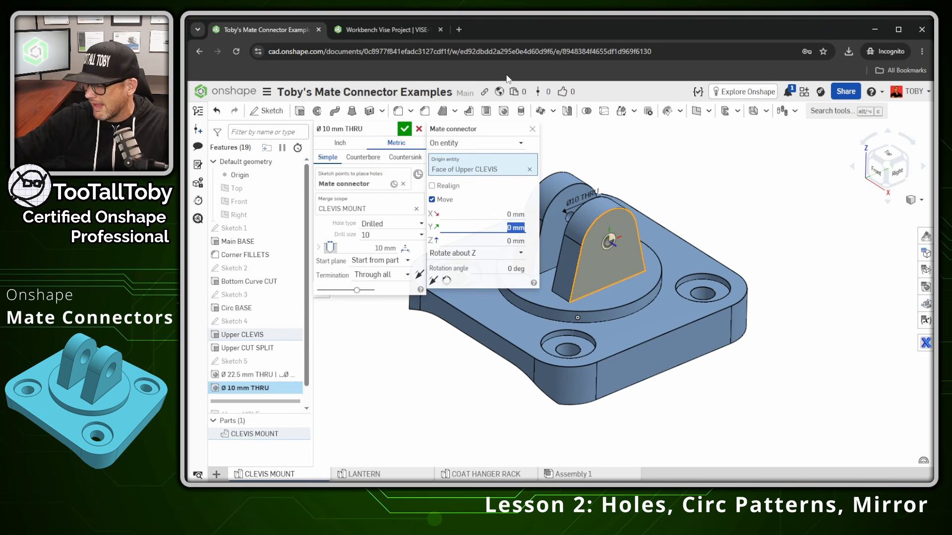
key(BackSpace)
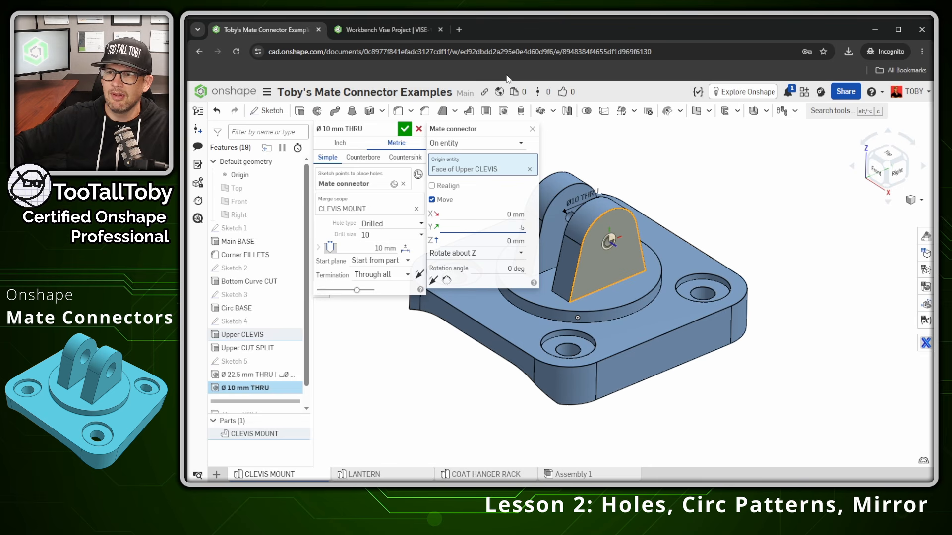
key(Return)
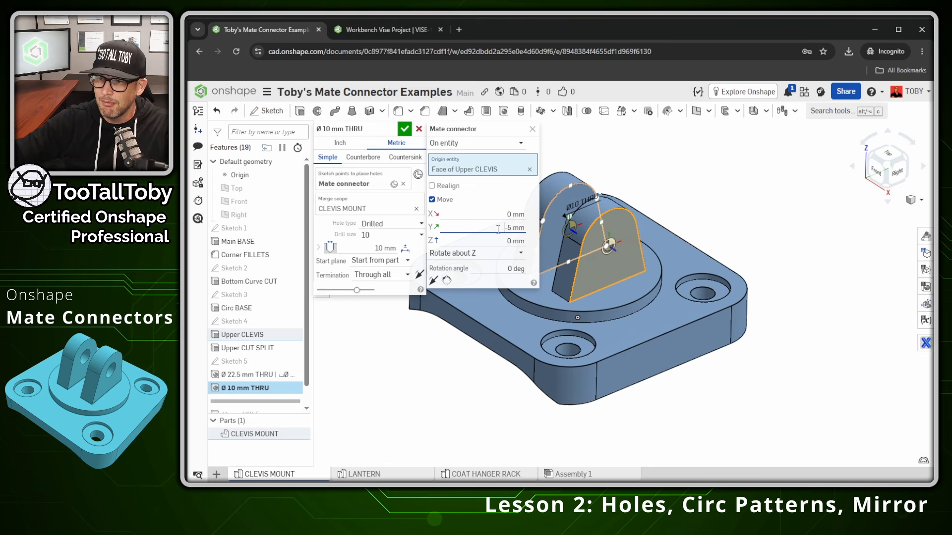
- Change the clevis hole's mate connector offset to -25 mm along Y and accept the Hole feature
text(-25)
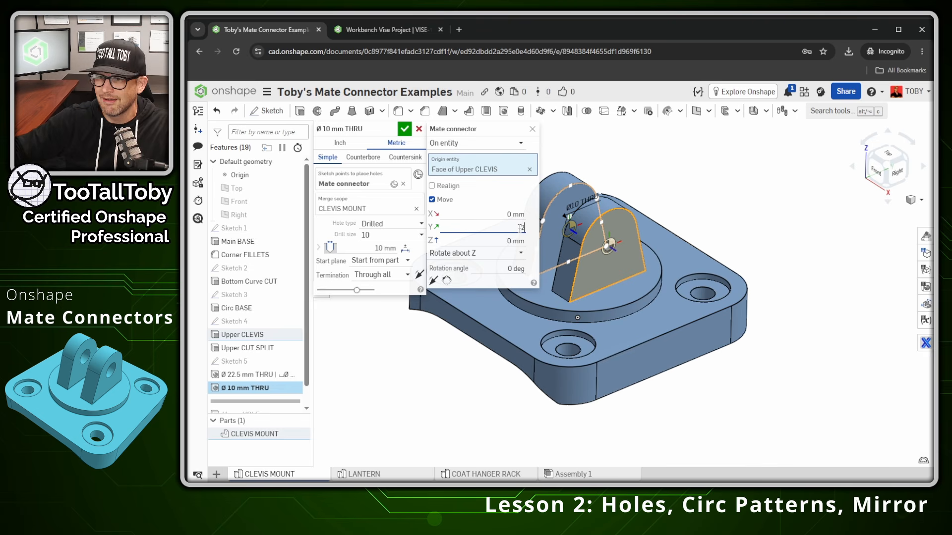
key(Return)
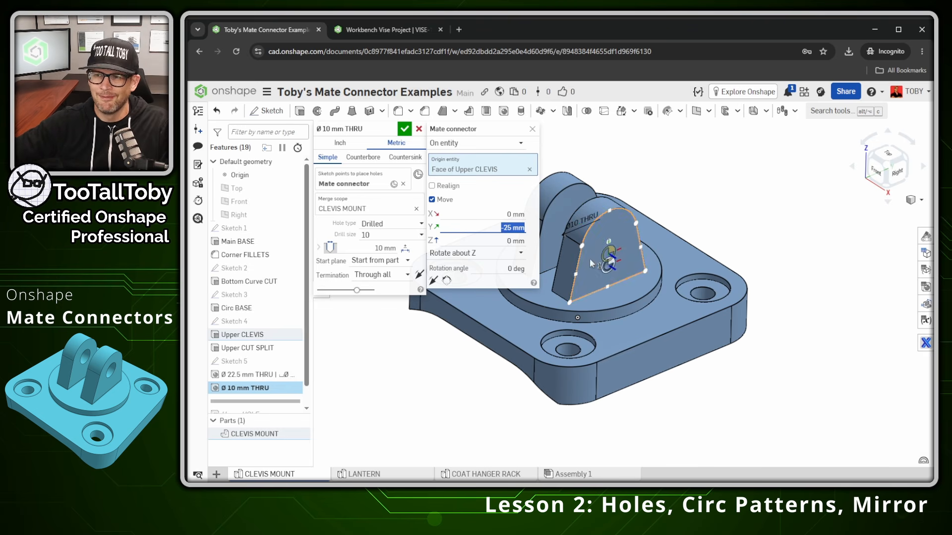
scroll(612, 287, up, 5)
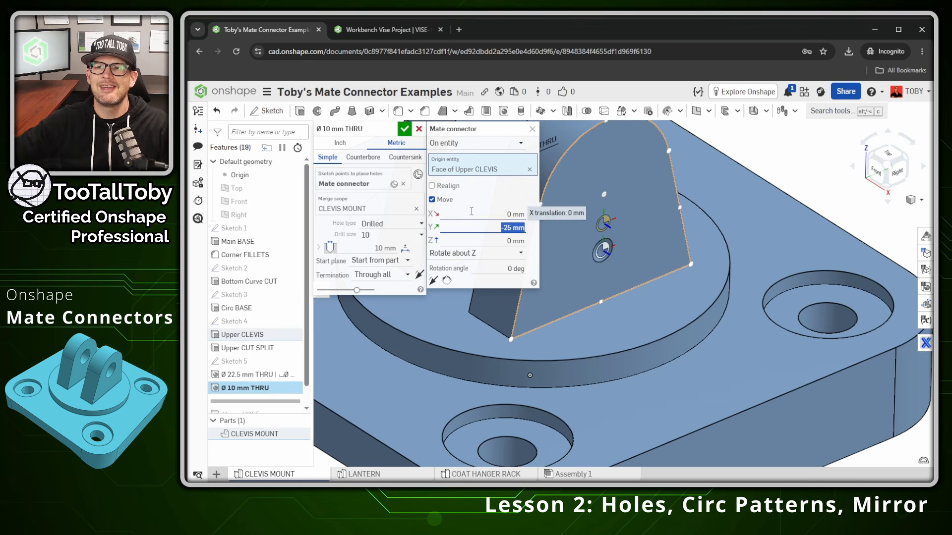
click(405, 129)
key(f)
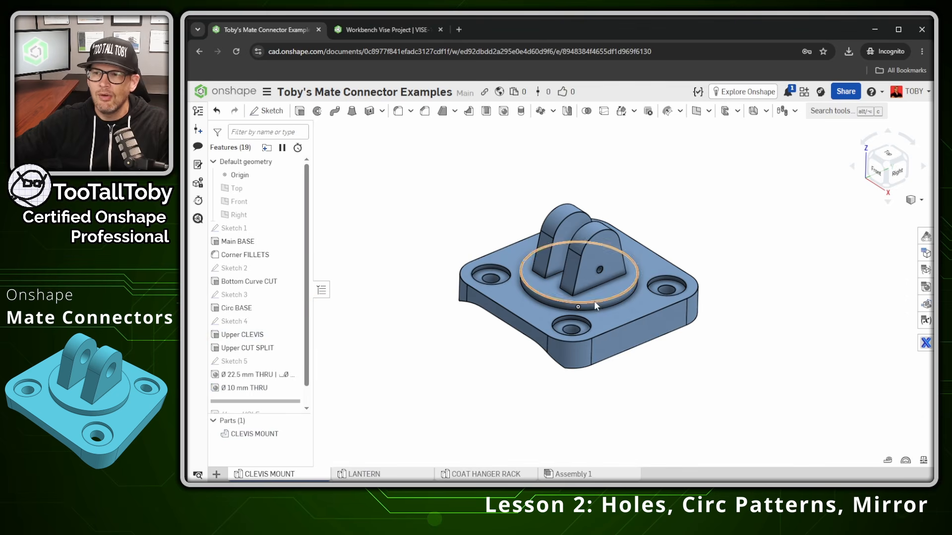
- Roll the part back to just after Main BASE and place a 22.5 mm counterbored hole on a mate connector at the block's front top corner
drag(282, 406, 272, 238)
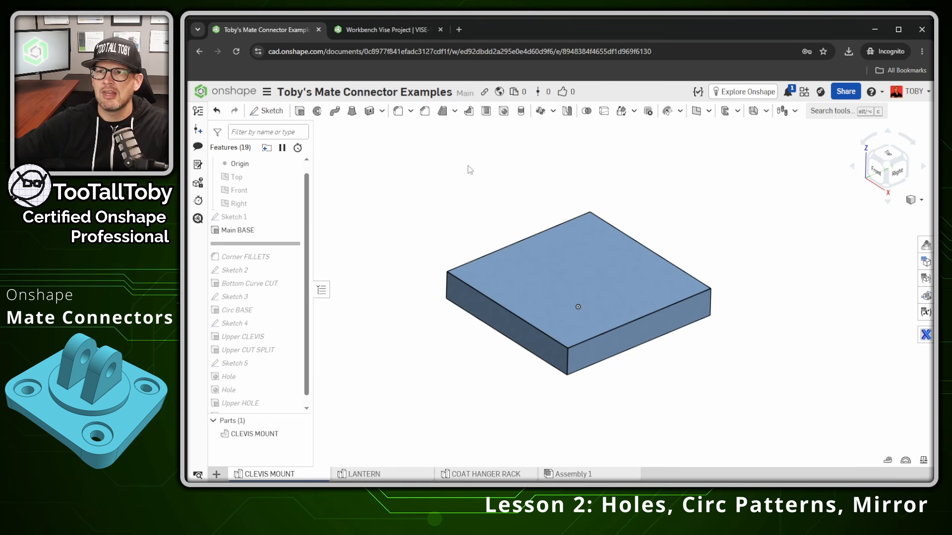
click(504, 111)
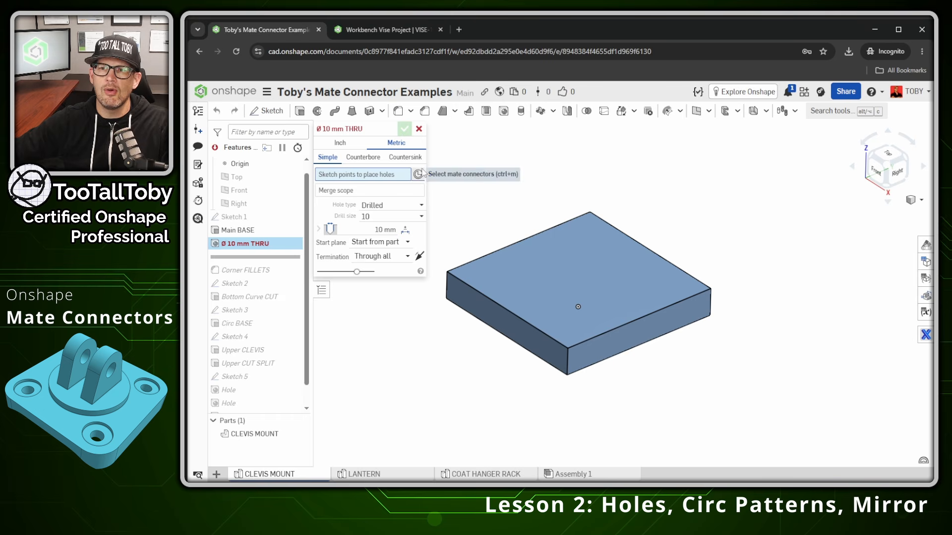
click(371, 160)
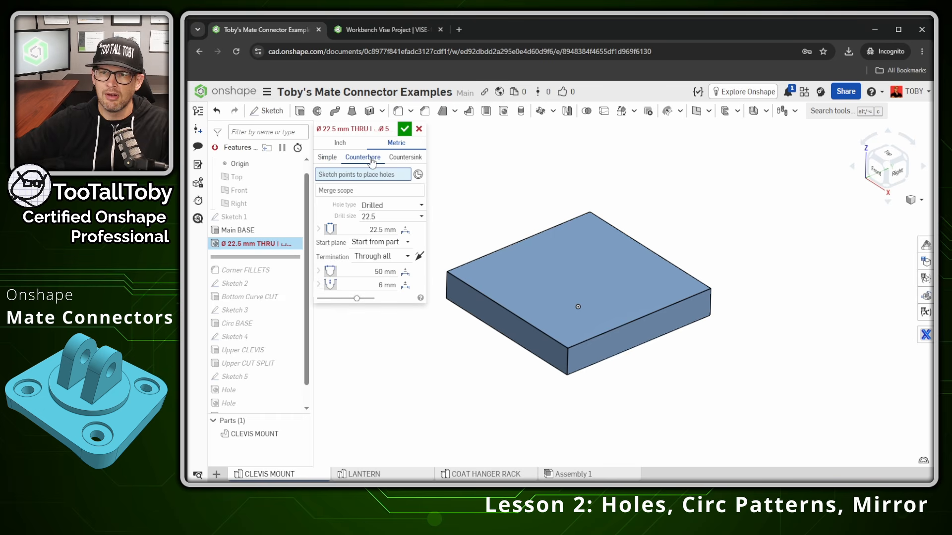
click(417, 175)
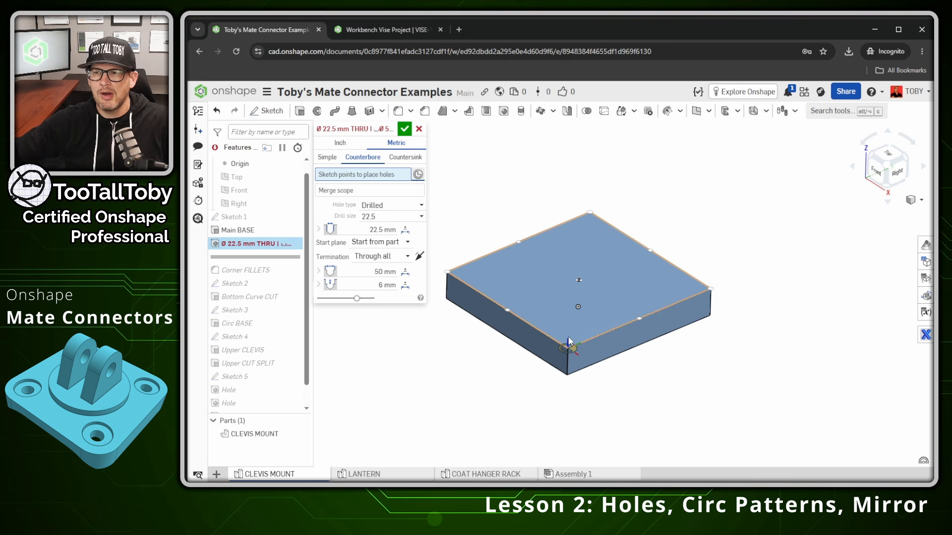
click(568, 341)
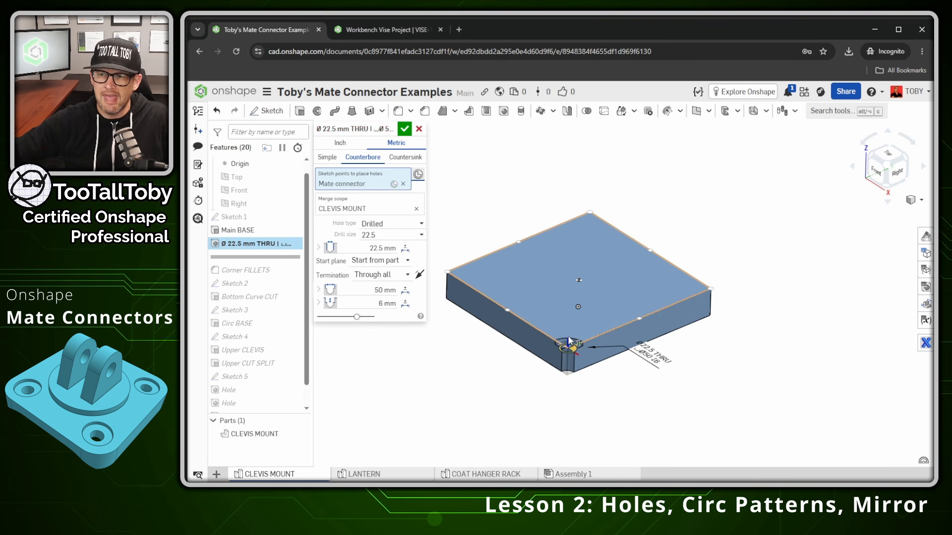
scroll(581, 350, up, 3)
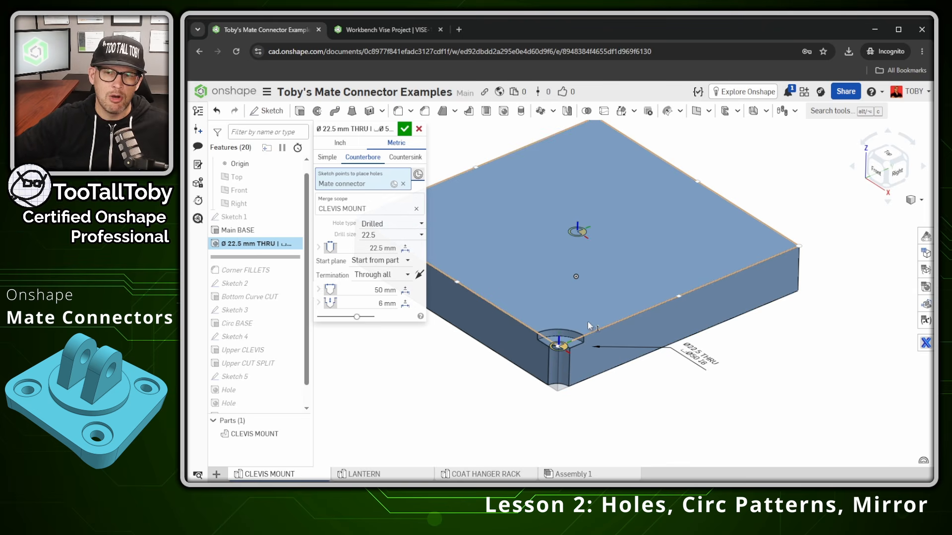
scroll(593, 312, down, 2)
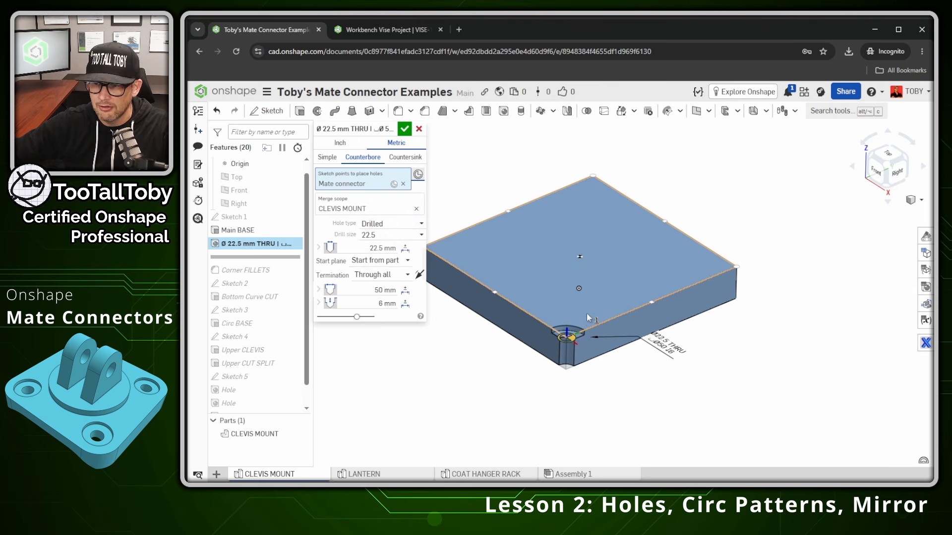
- Offset the counterbored hole's mate connector to -40 mm in X and 40 mm in Y, and accept the Hole feature
click(394, 186)
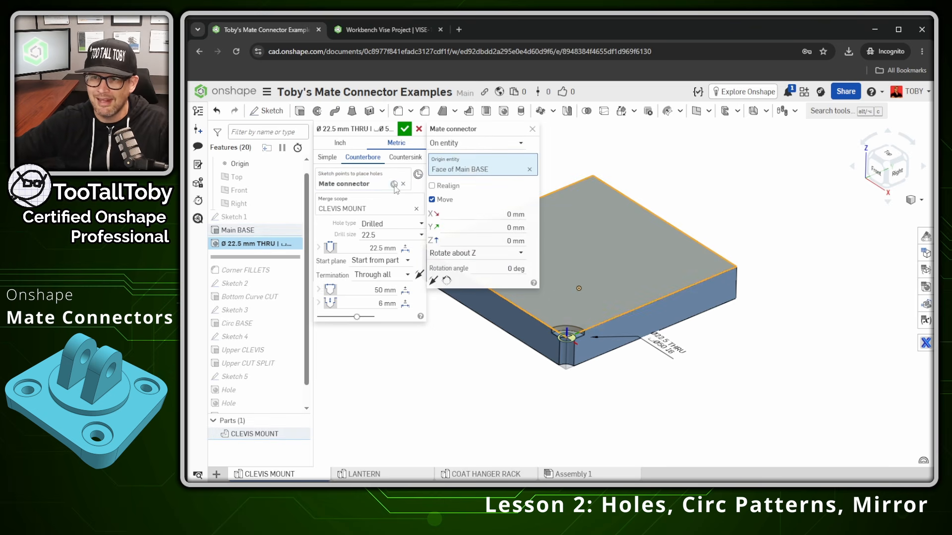
click(487, 220)
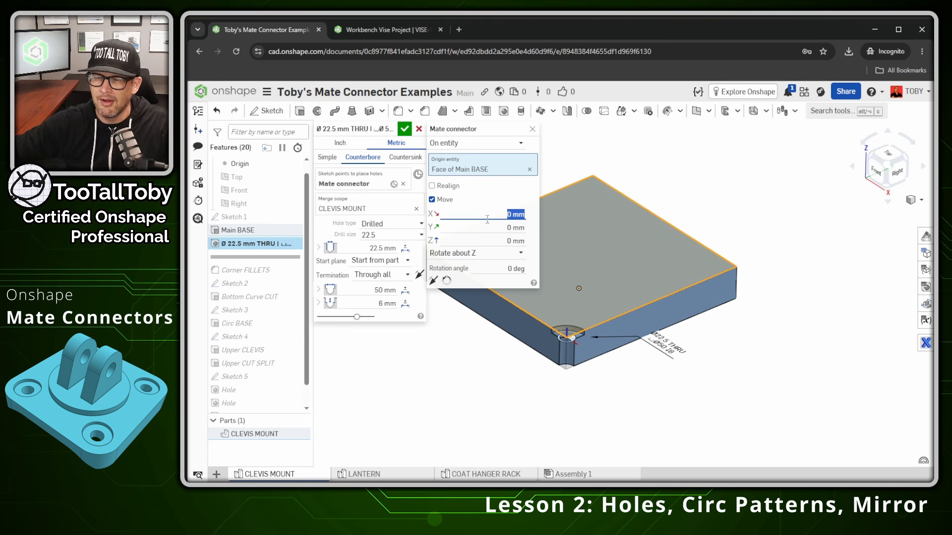
key(BackSpace)
key(Tab)
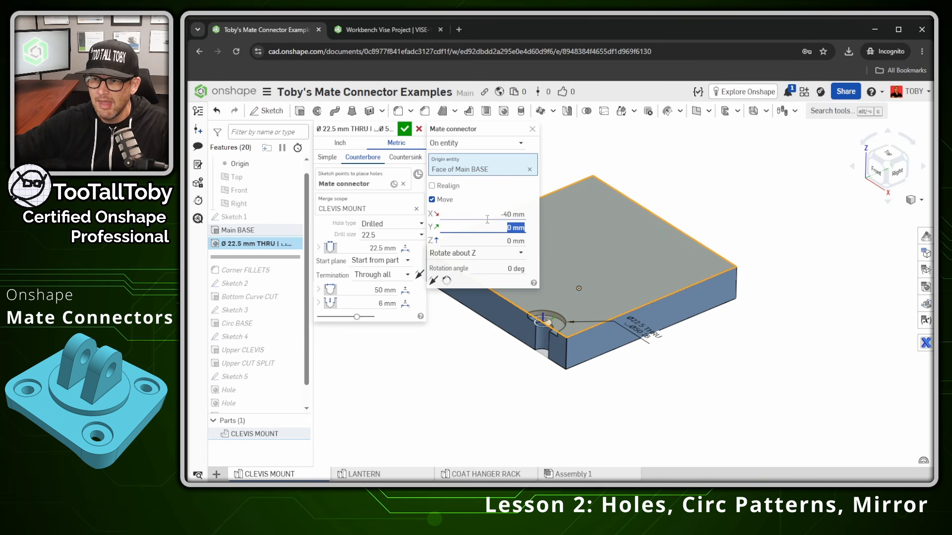
text(40)
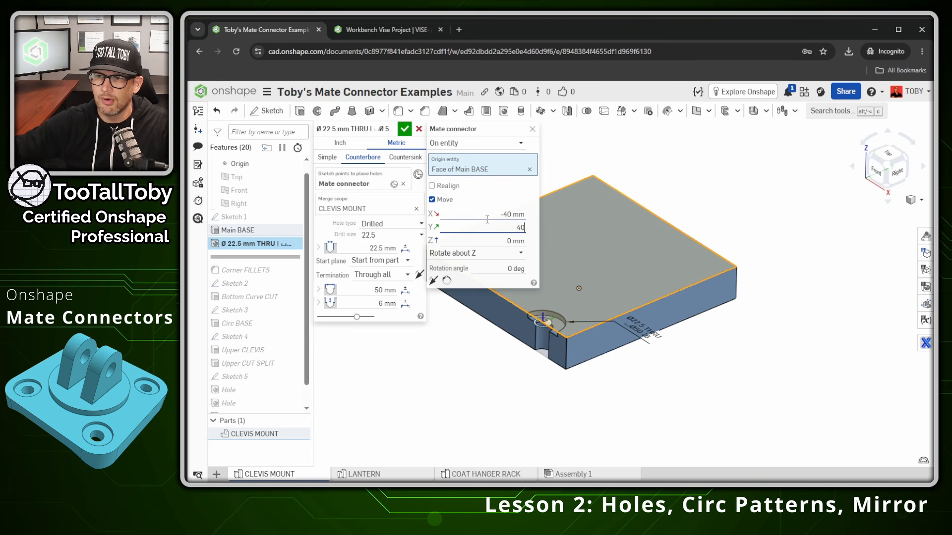
key(Tab)
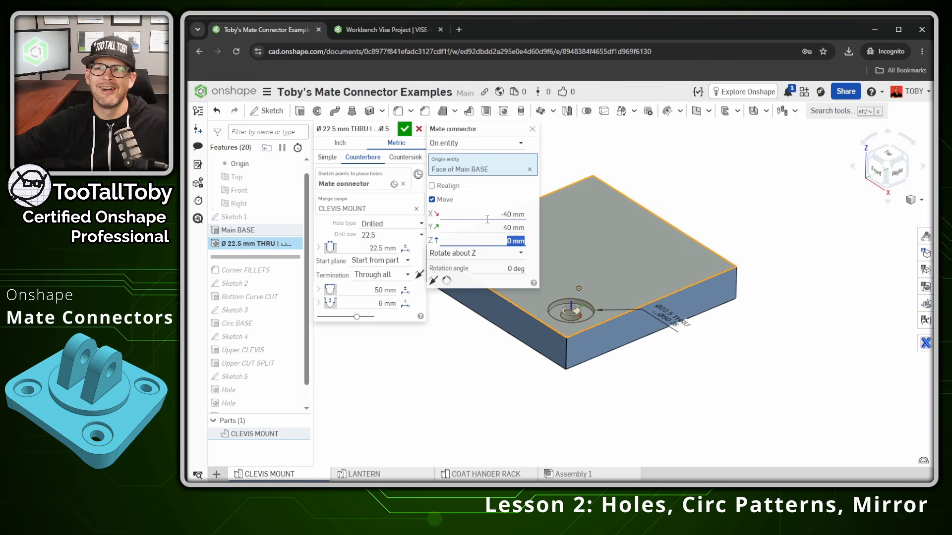
click(405, 129)
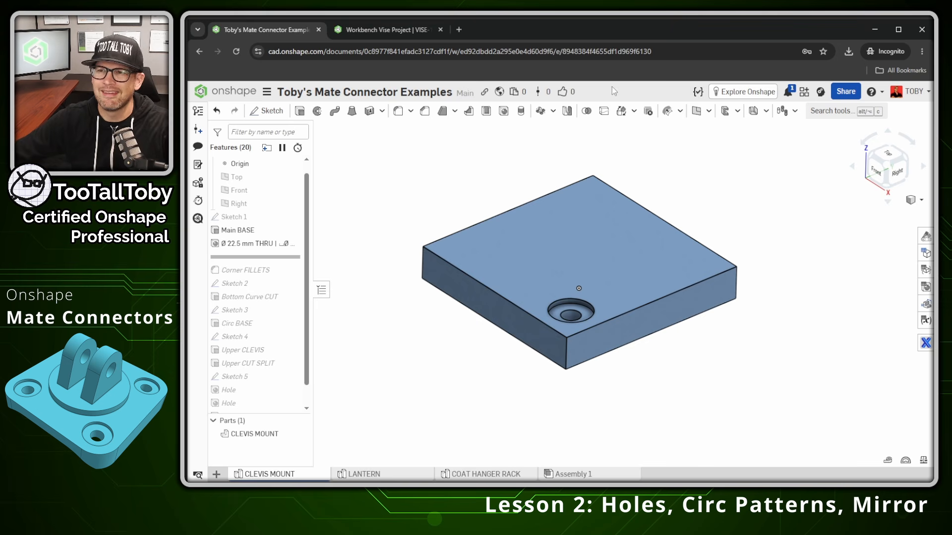
- Create a circular feature pattern of the counterbored hole with 4 equally spaced instances over 360 degrees about a mate connector at the top face's centre
click(552, 111)
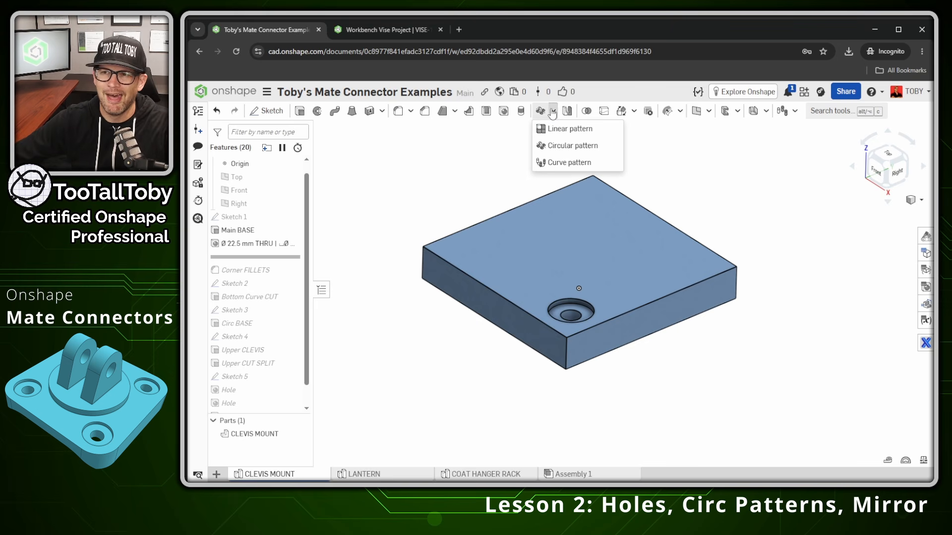
click(570, 147)
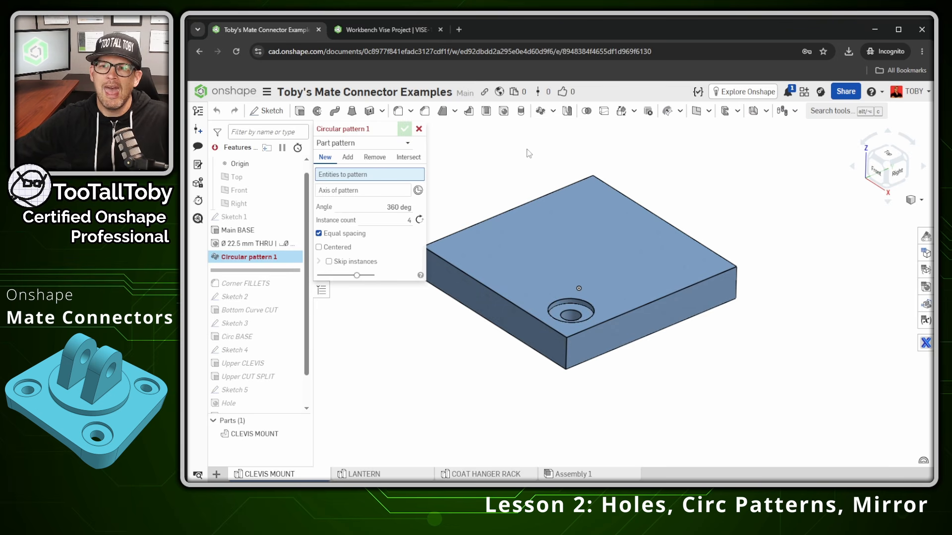
click(347, 144)
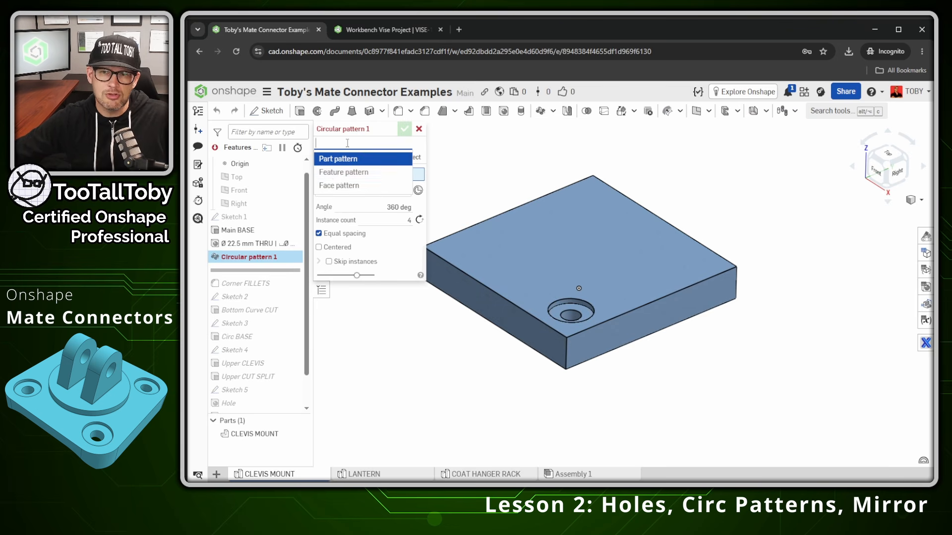
click(366, 178)
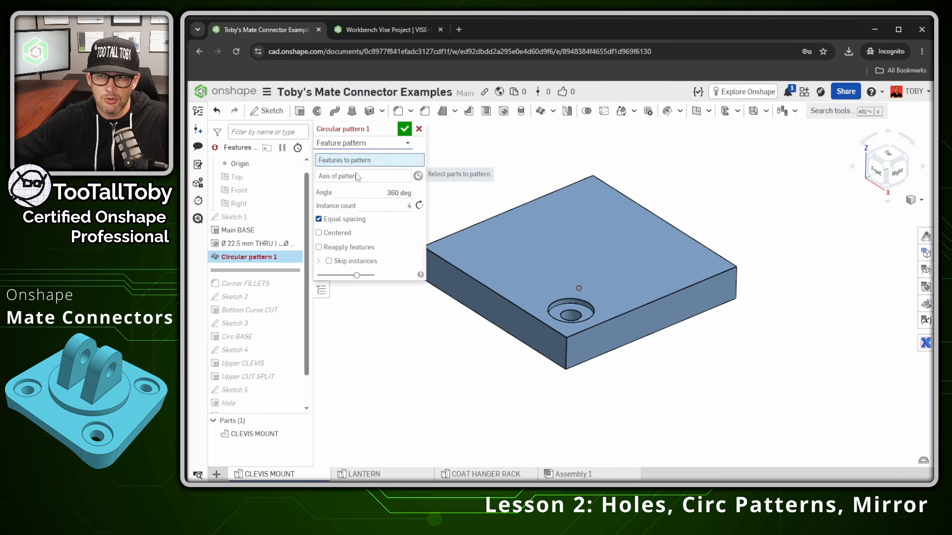
click(583, 312)
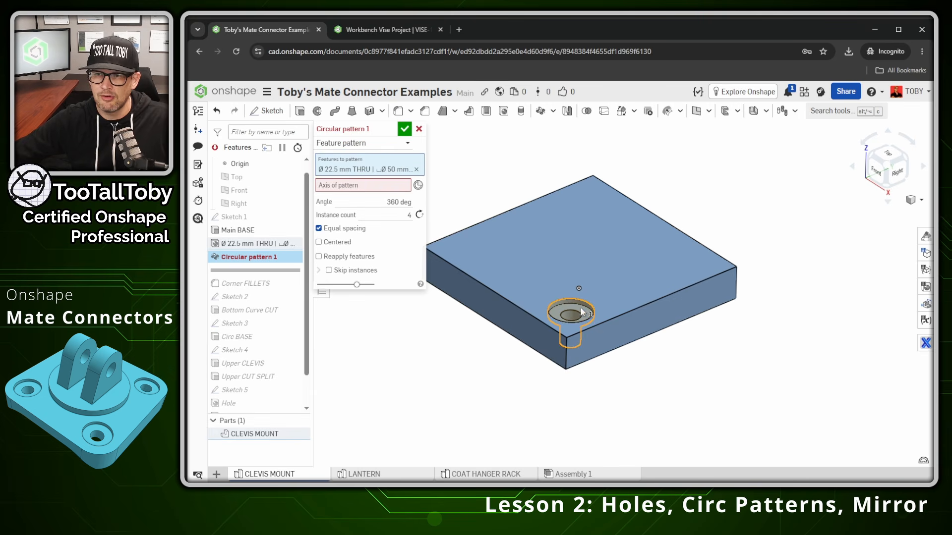
click(353, 187)
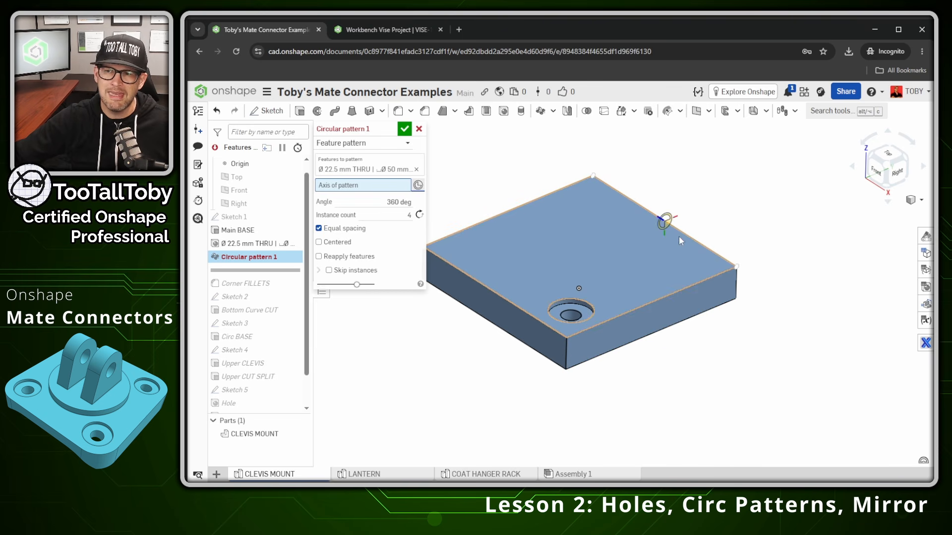
click(586, 254)
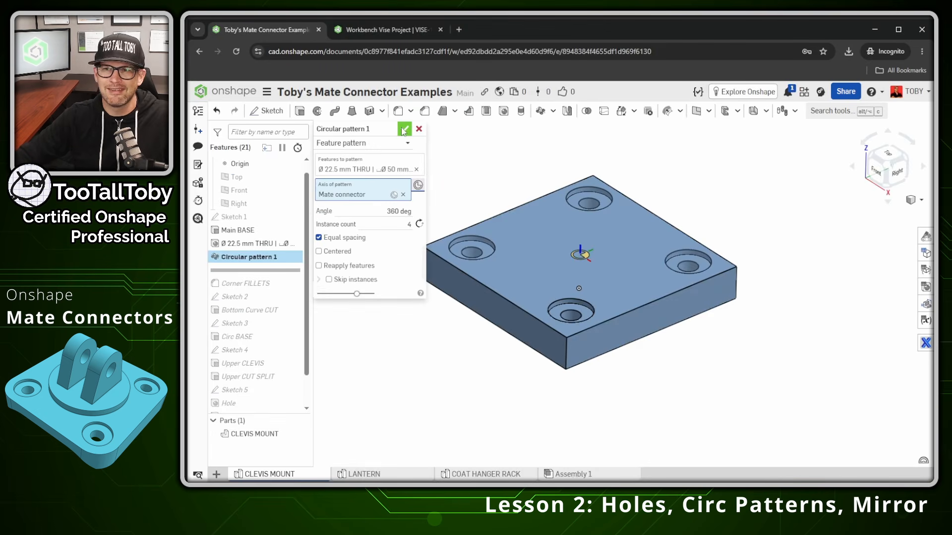
click(405, 129)
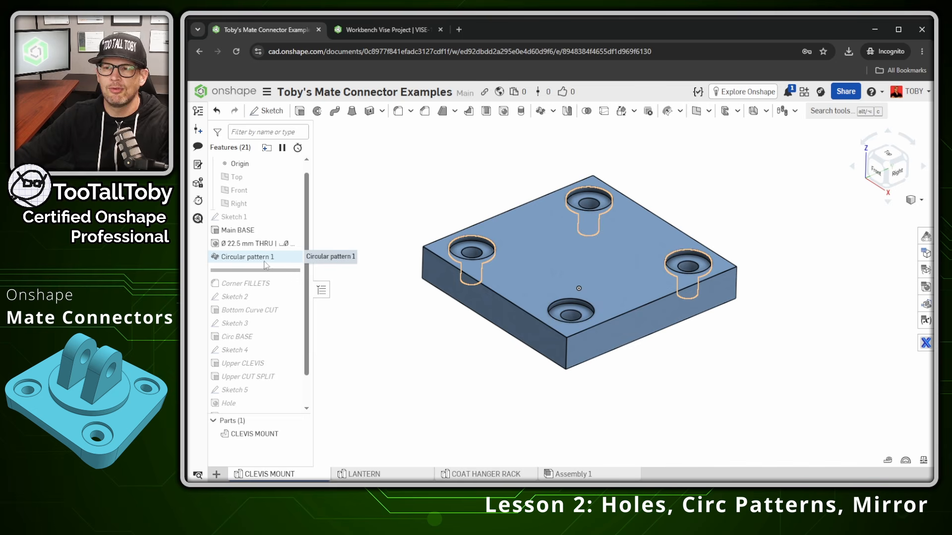
- Roll the part forward to the end of the feature list and delete the 10 mm THRU hole and the last 22.5 mm hole
drag(250, 270, 261, 413)
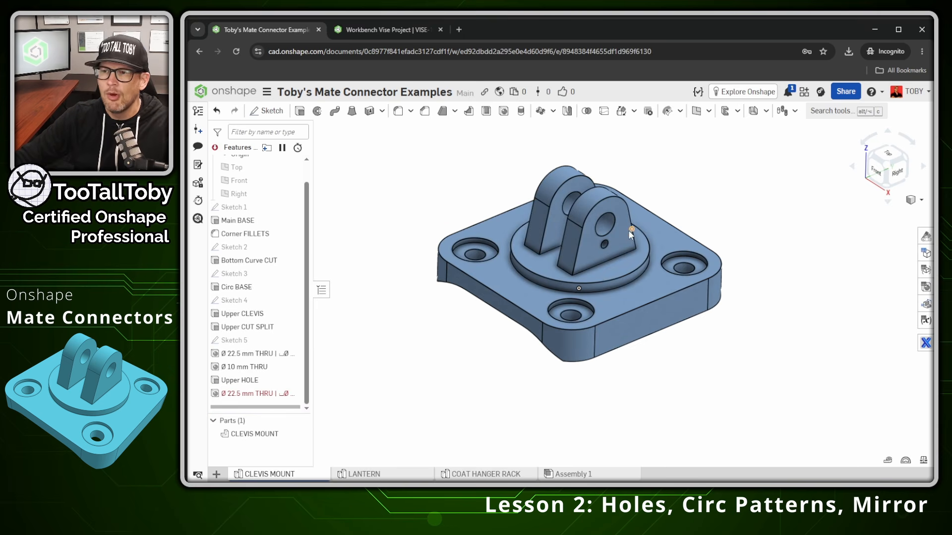
scroll(623, 230, down, 5)
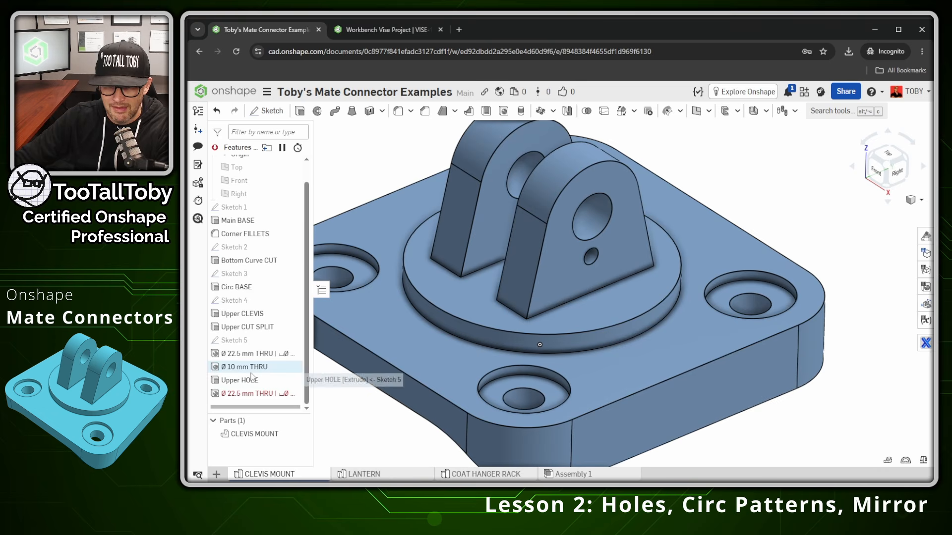
click(251, 369)
key(Delete)
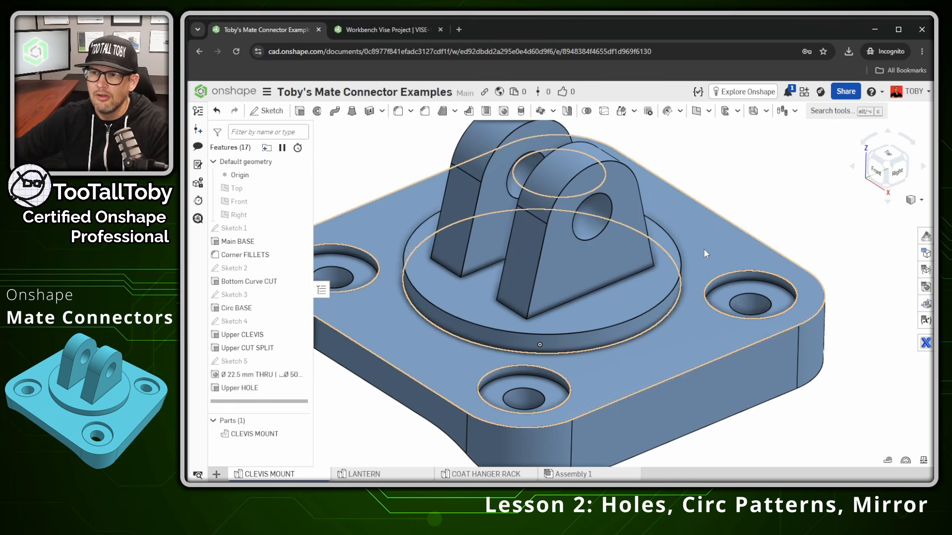
- Sketch a narrow centre rectangle on the clevis's outer face, centred on the large hole, and set its height to 36 mm
click(596, 223)
scroll(595, 218, down, 2)
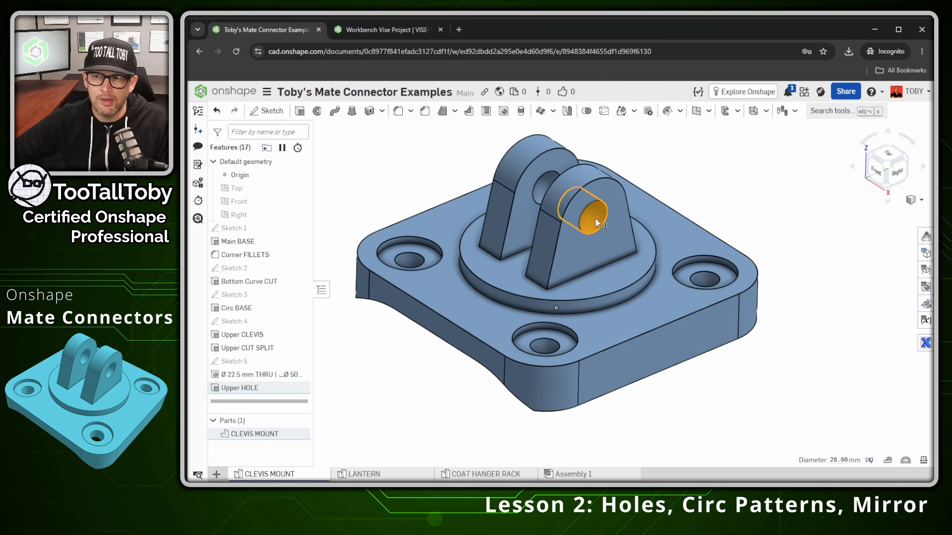
click(683, 171)
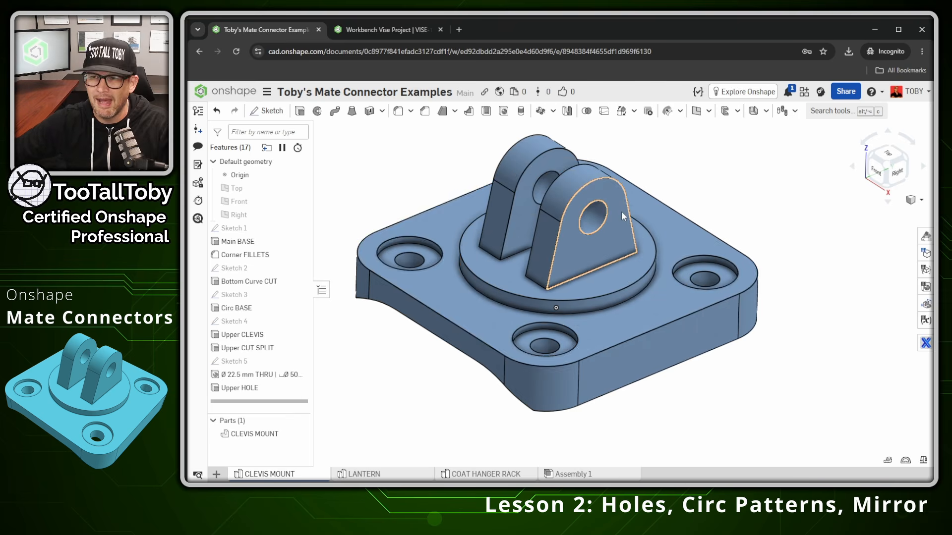
scroll(621, 211, up, 5)
click(544, 179)
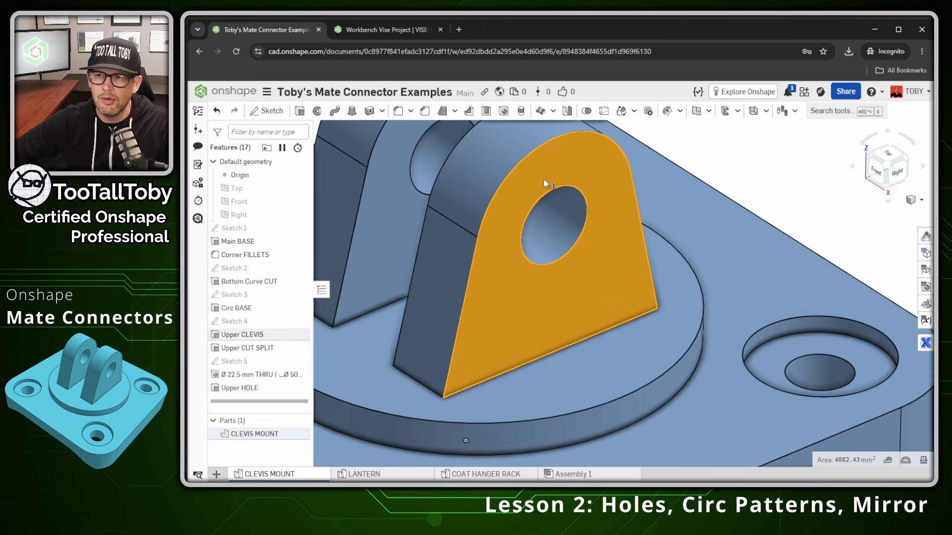
click(569, 167)
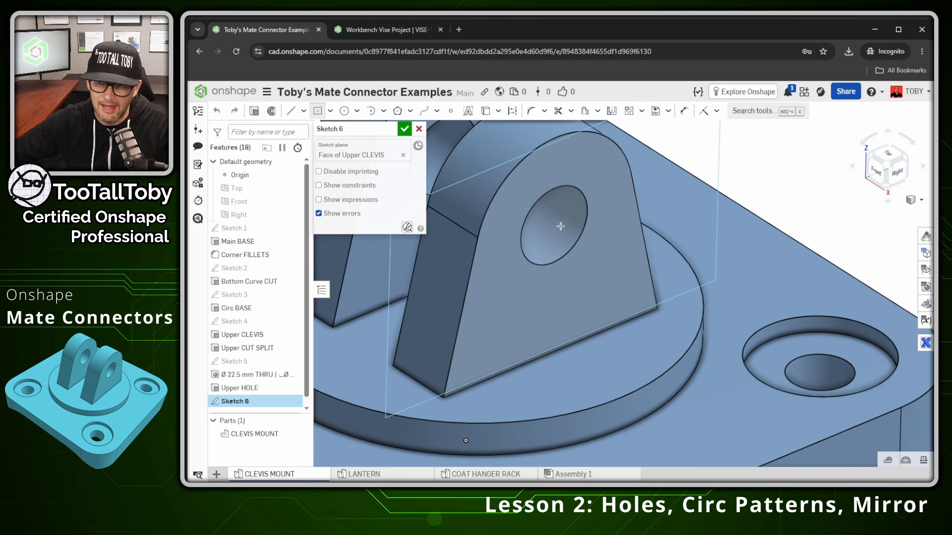
click(567, 170)
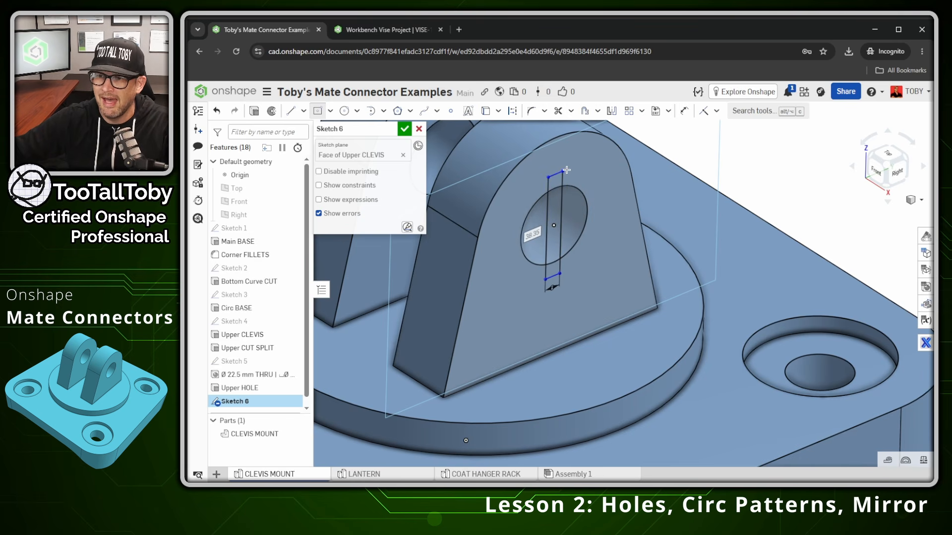
text(36)
key(Return)
- Extrude the rectangle sketch as a shallow blind cut into the clevis's outer face, removing material to form the keyway notches
key(s)
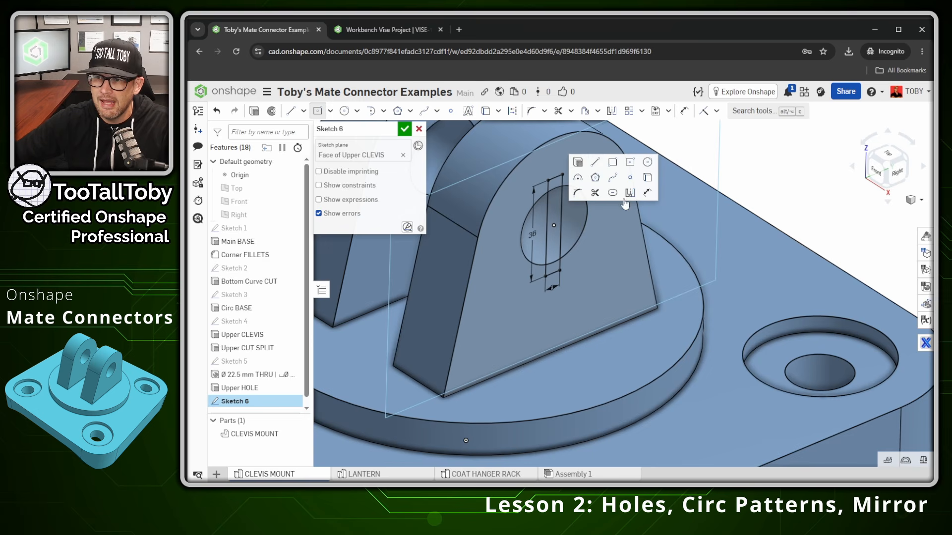
click(576, 163)
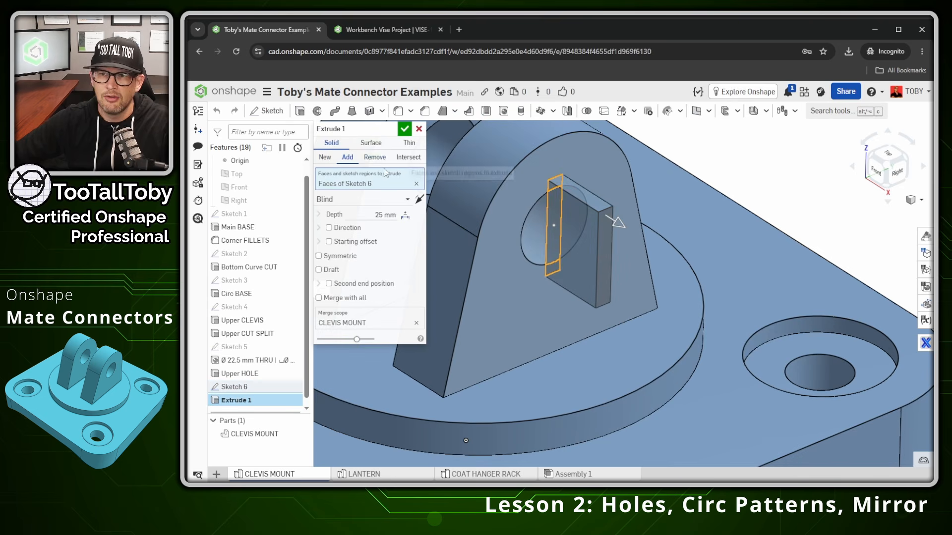
click(374, 157)
click(373, 210)
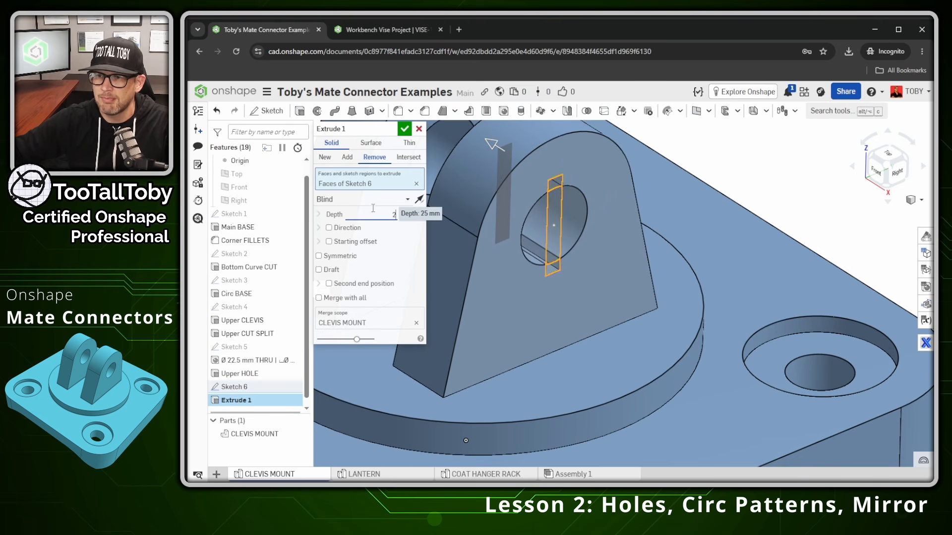
key(Return)
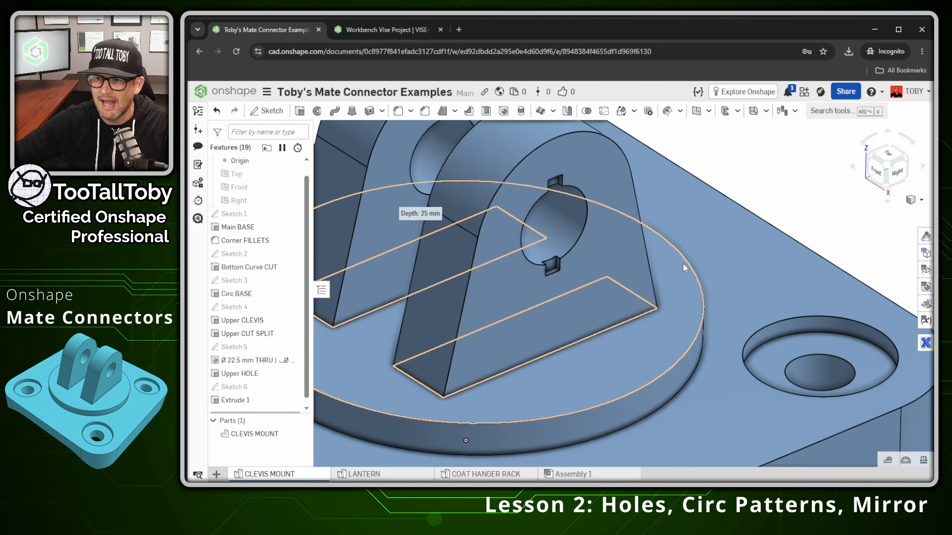
- Examine the notched clevis ear from its outer and inner faces to judge where a mirror plane is needed
scroll(830, 191, down, 3)
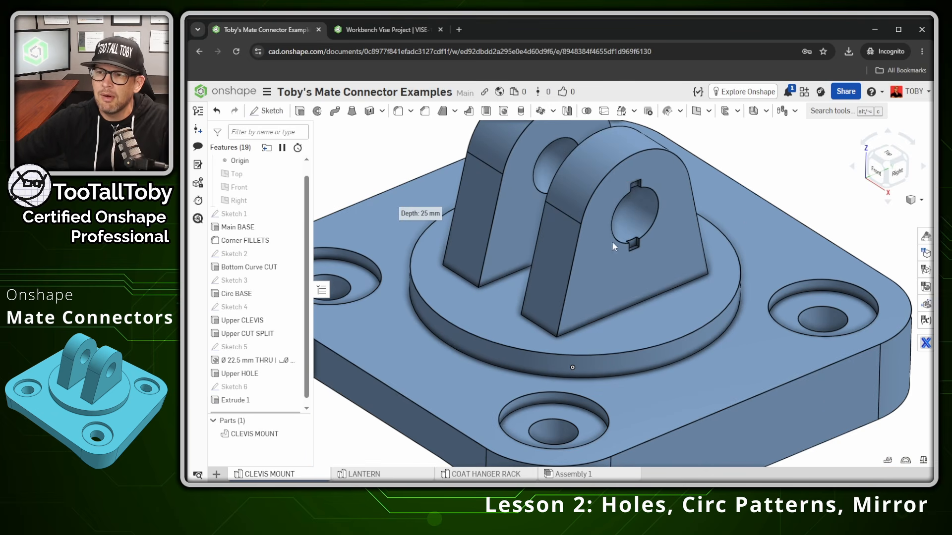
scroll(636, 186, up, 3)
right_drag(620, 183, 517, 227)
click(520, 227)
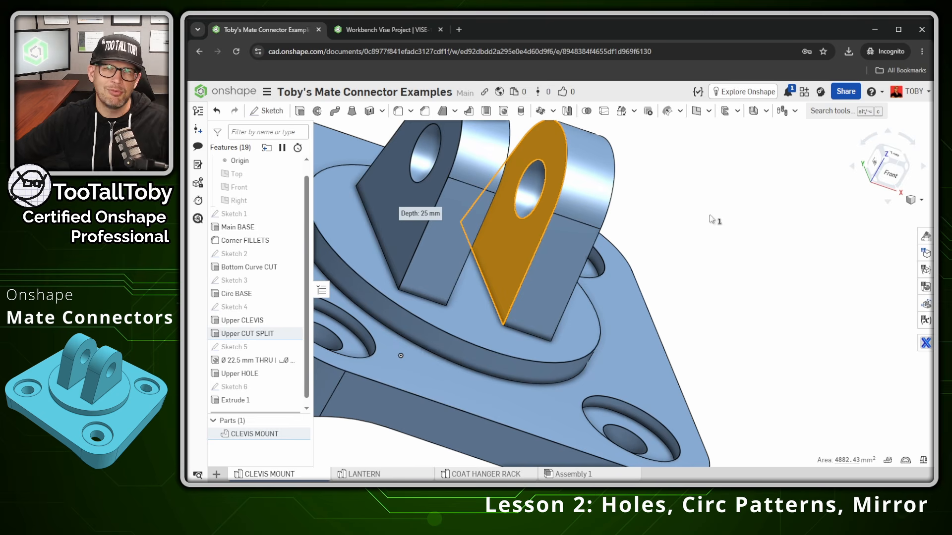
scroll(220, 220, up, 1)
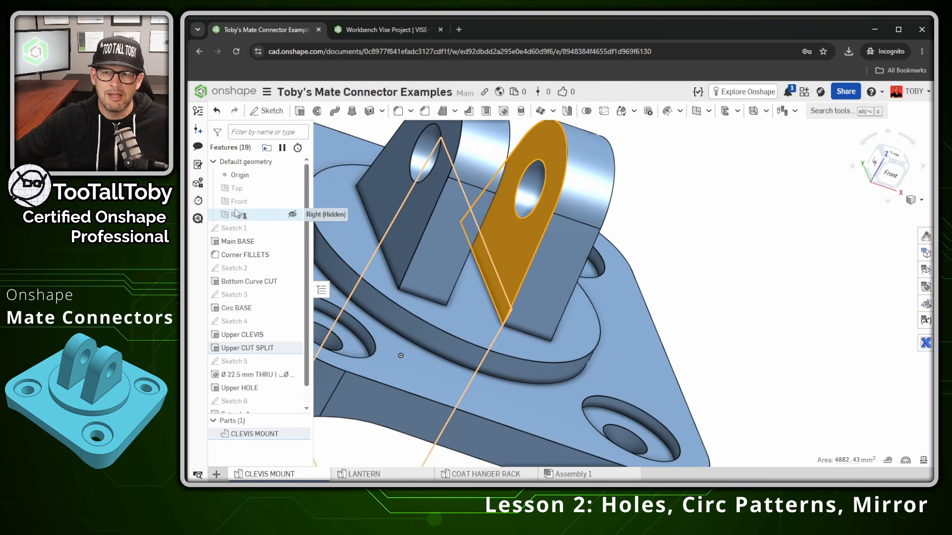
right_drag(590, 232, 546, 249)
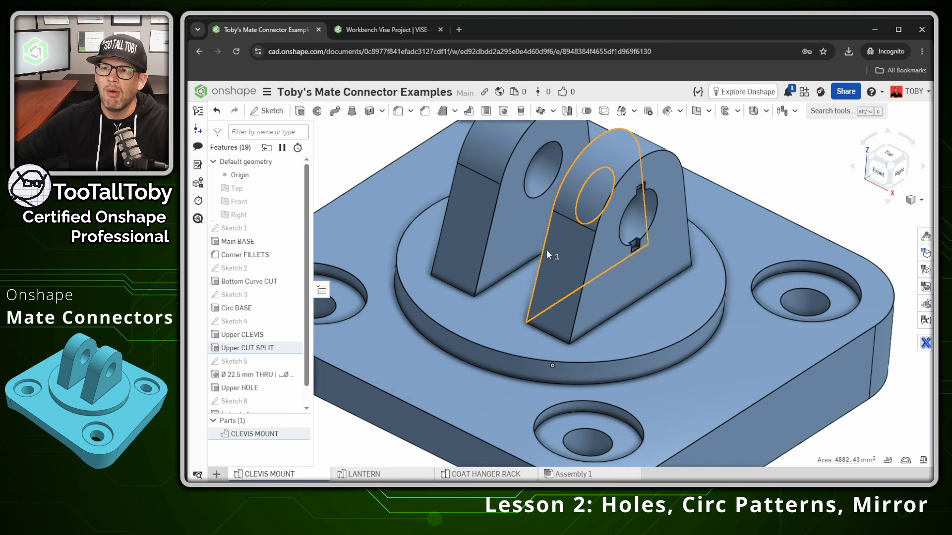
click(767, 179)
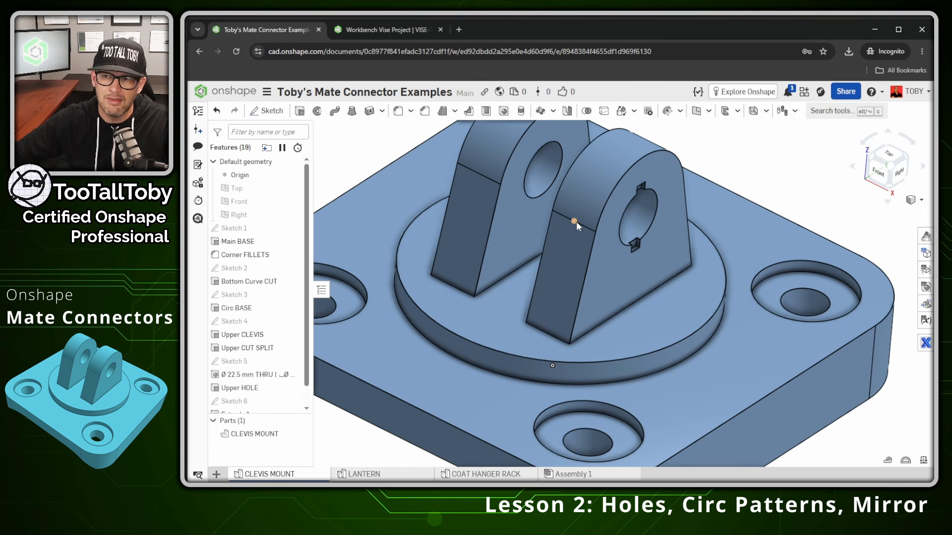
- Start a feature mirror and choose the keyway notch cut on the clevis ear's outer face as the feature to mirror
scroll(781, 169, down, 2)
scroll(684, 180, down, 2)
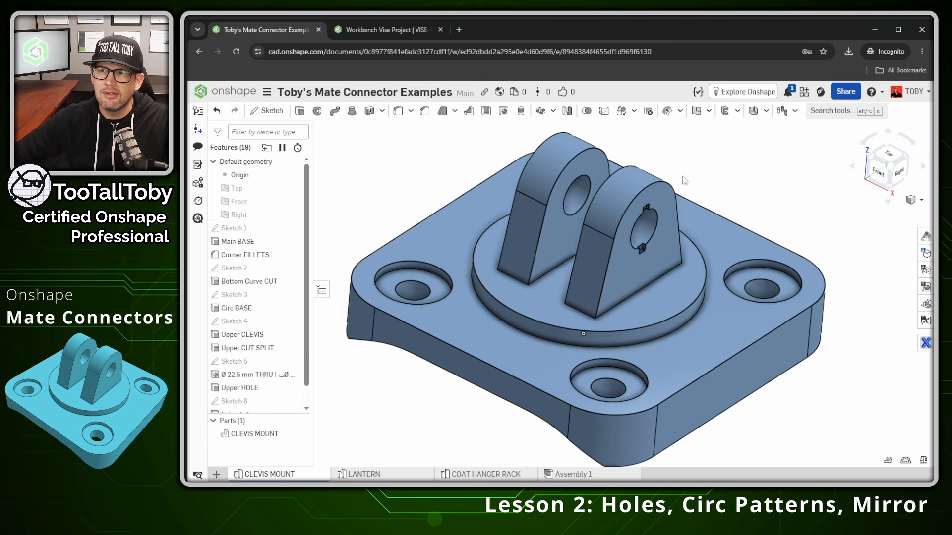
click(567, 111)
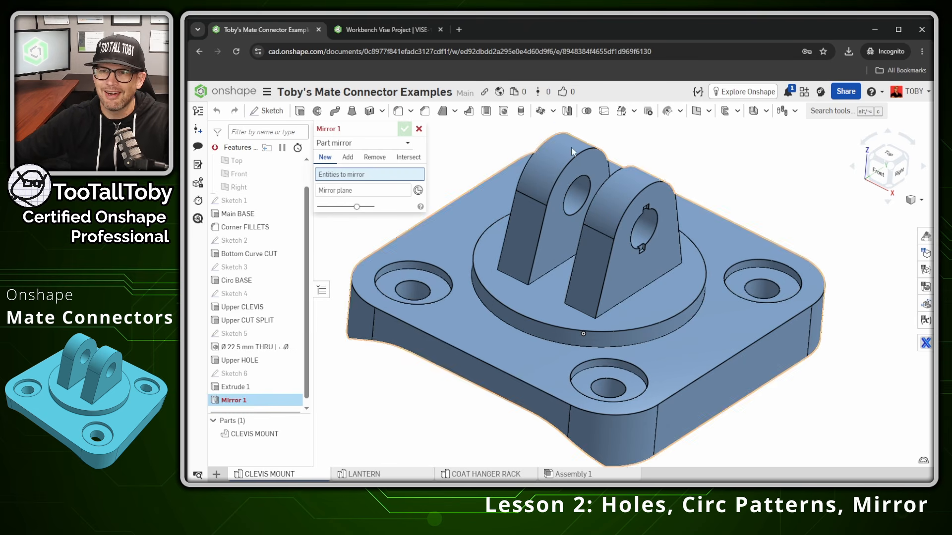
click(358, 144)
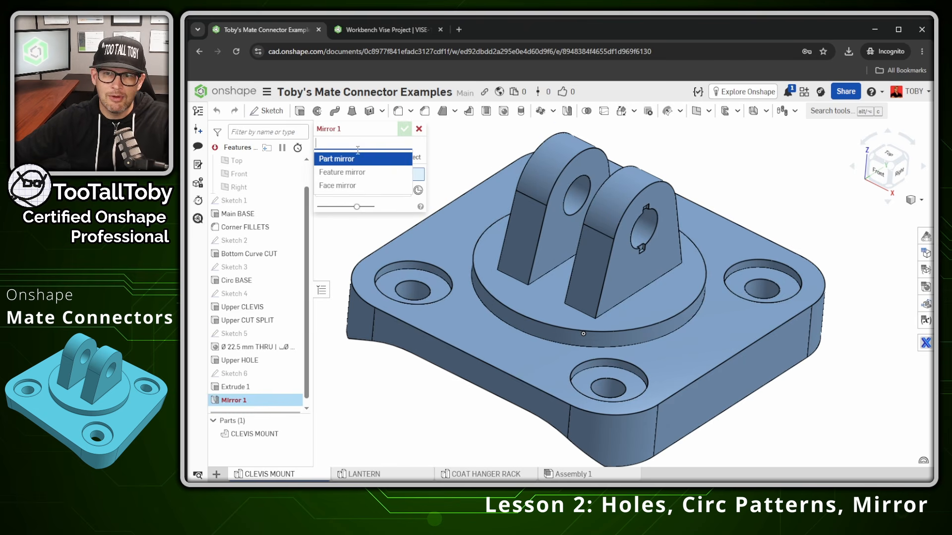
click(365, 176)
scroll(640, 241, up, 5)
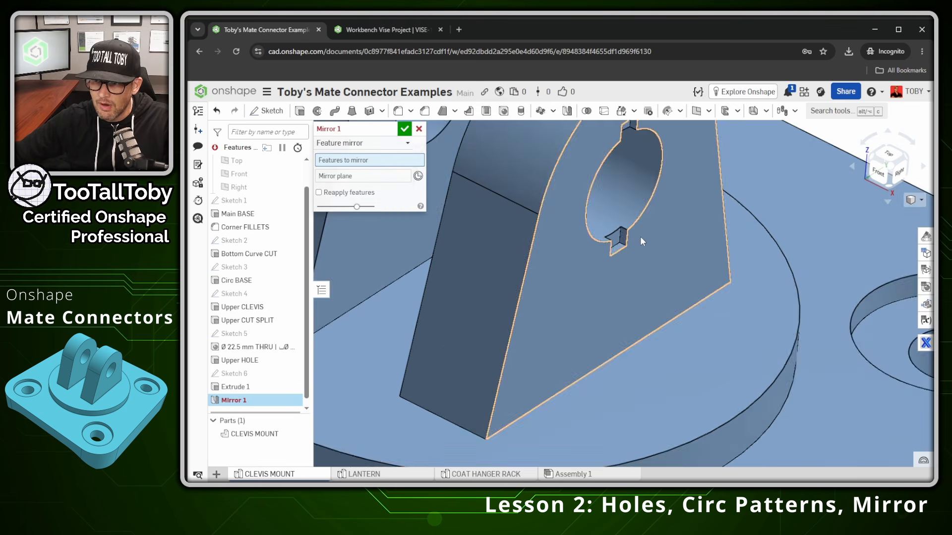
scroll(619, 245, up, 3)
click(589, 249)
scroll(610, 242, down, 8)
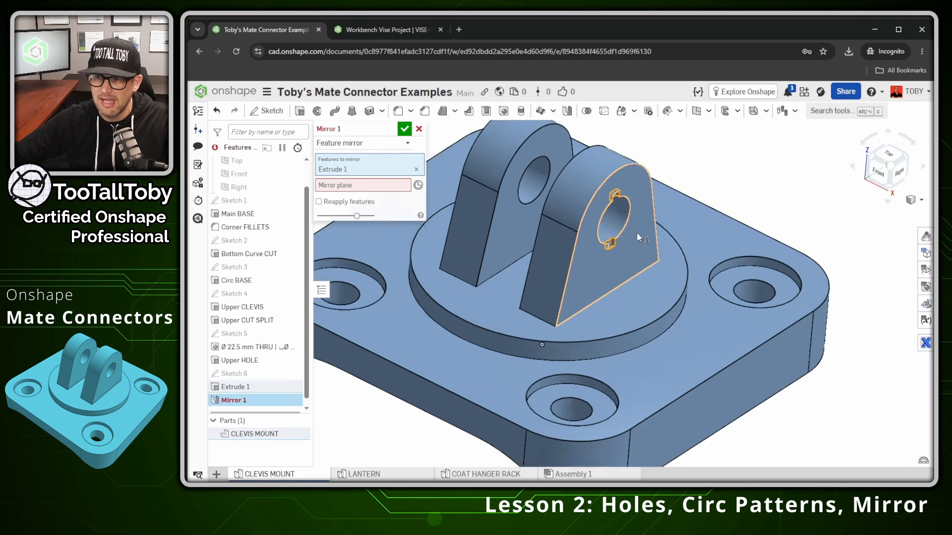
- Set the mirror plane to an implicit mate connector at the midpoint of the notched ear's front horizontal edge
click(332, 189)
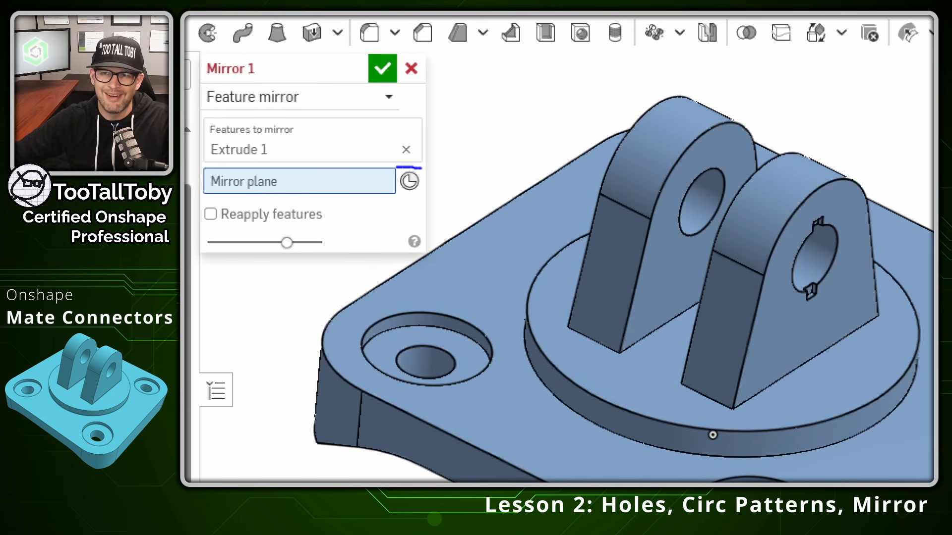
mouse_move(425, 165)
mouse_down()
mouse_move(483, 142)
mouse_move(495, 167)
mouse_up()
drag(432, 187, 464, 205)
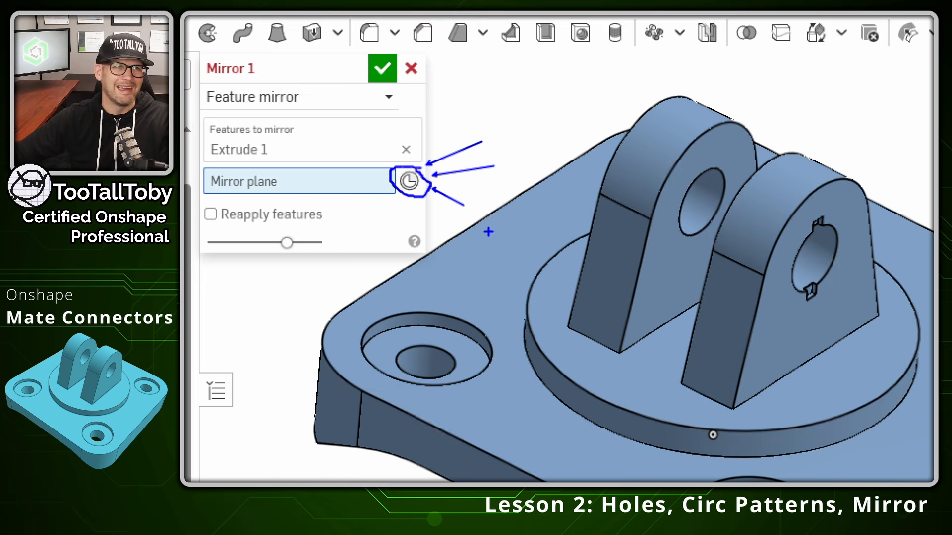
key(Escape)
click(409, 181)
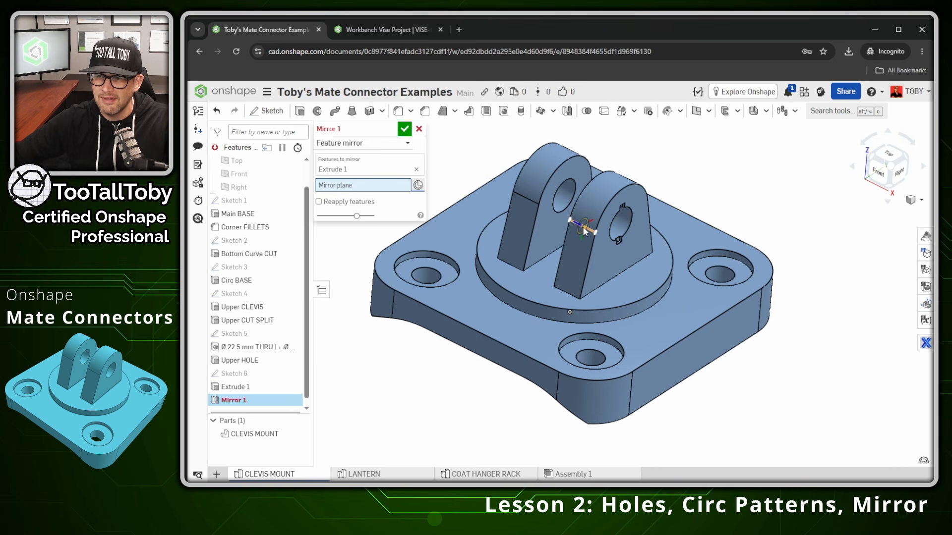
right_drag(584, 228, 590, 233)
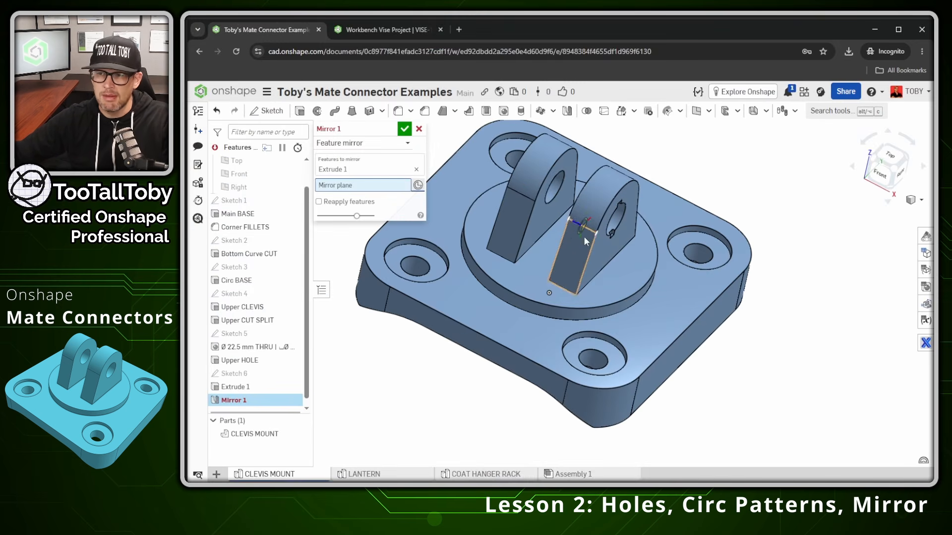
right_drag(581, 244, 583, 227)
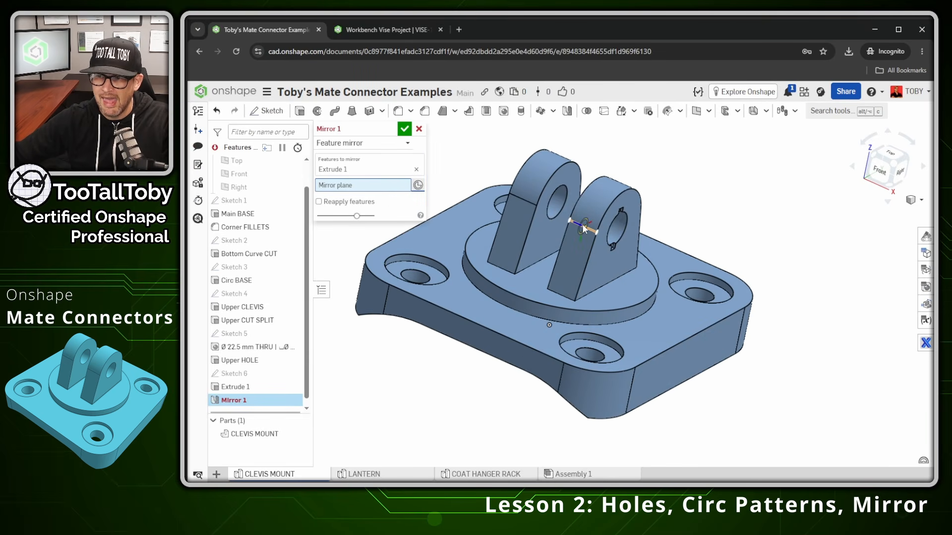
click(585, 230)
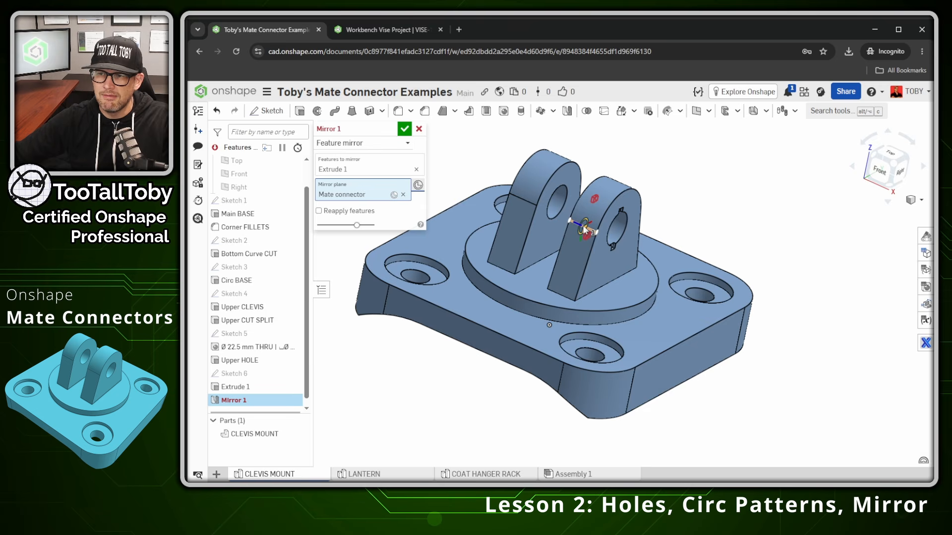
- Enable Reapply features for the mirror and accept it to cut matching notches on the ear's inner face
right_drag(572, 242, 609, 253)
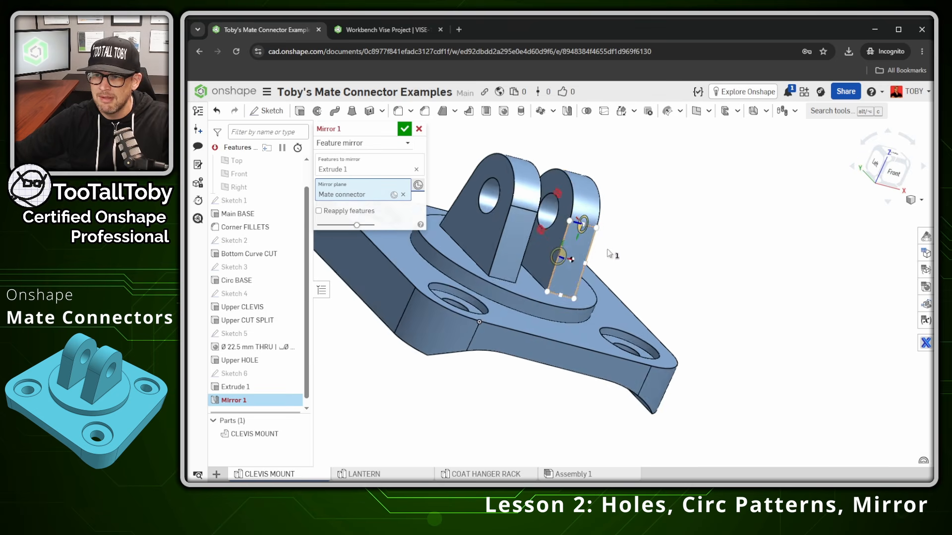
scroll(551, 213, up, 10)
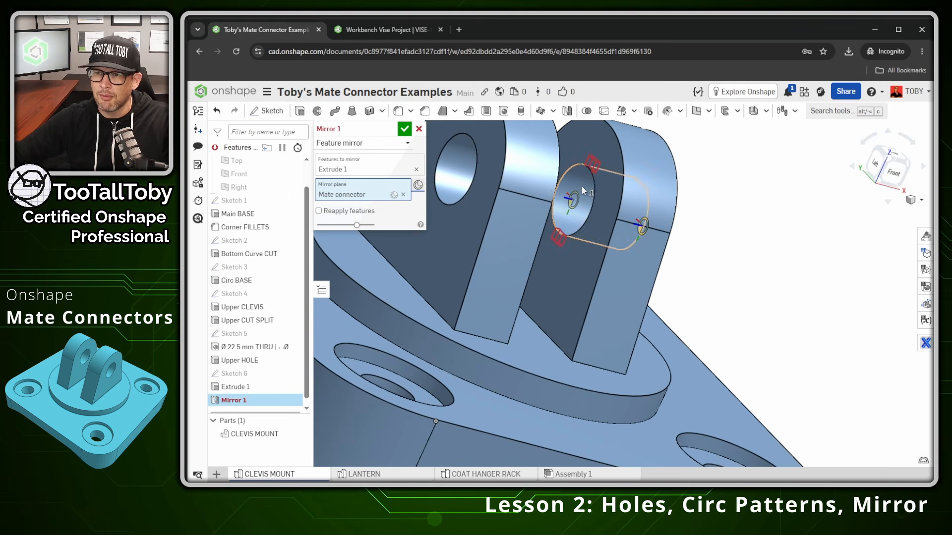
scroll(560, 286, down, 6)
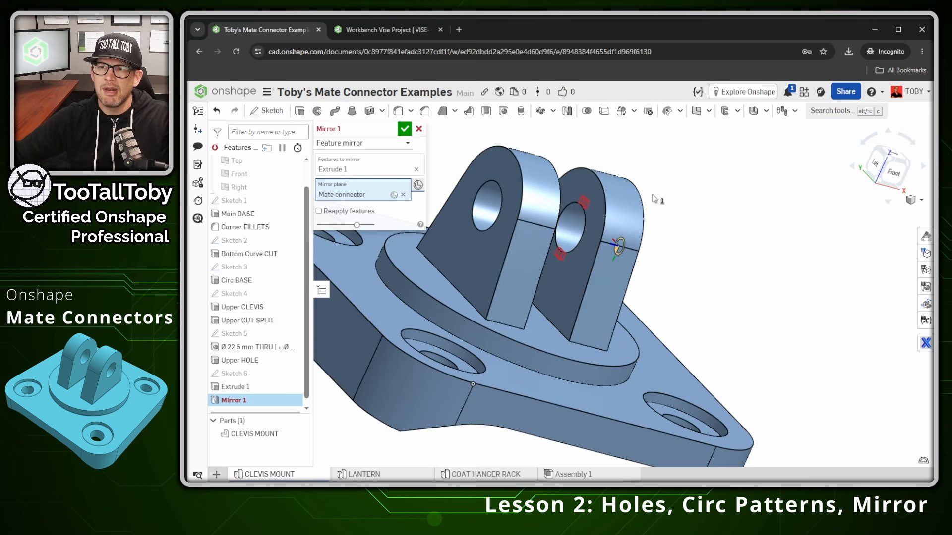
right_drag(652, 195, 649, 209)
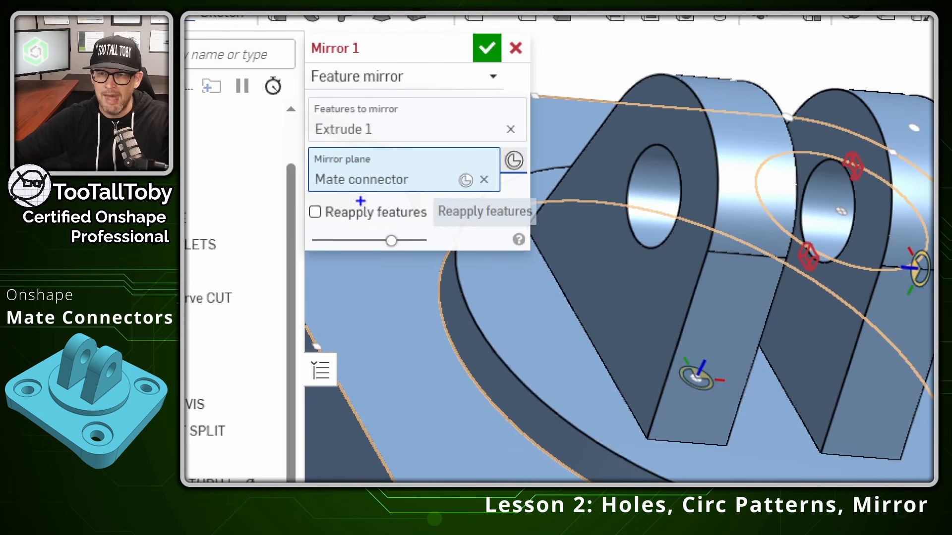
mouse_move(341, 205)
mouse_down()
mouse_move(312, 206)
mouse_move(443, 221)
mouse_move(357, 197)
mouse_up()
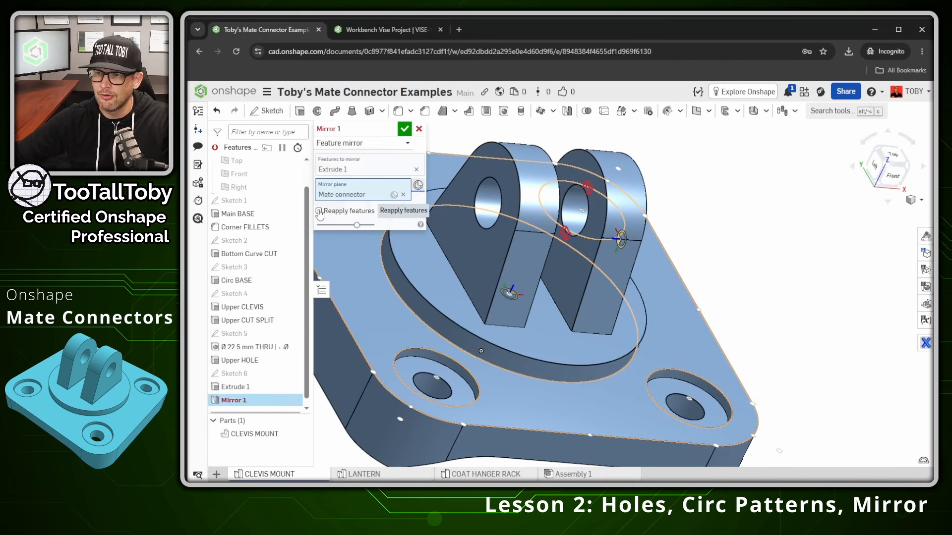
click(320, 212)
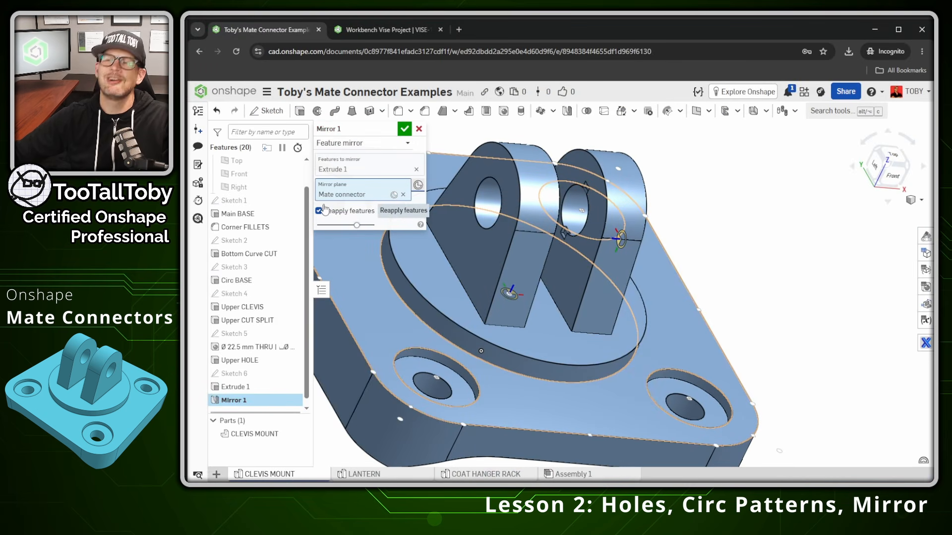
click(404, 129)
scroll(738, 264, down, 4)
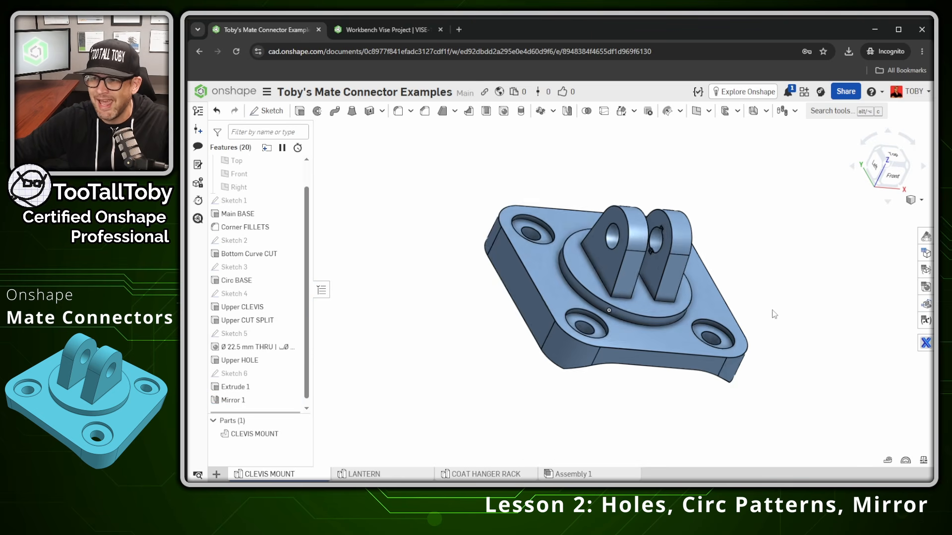
right_drag(771, 311, 650, 305)
scroll(644, 299, up, 2)
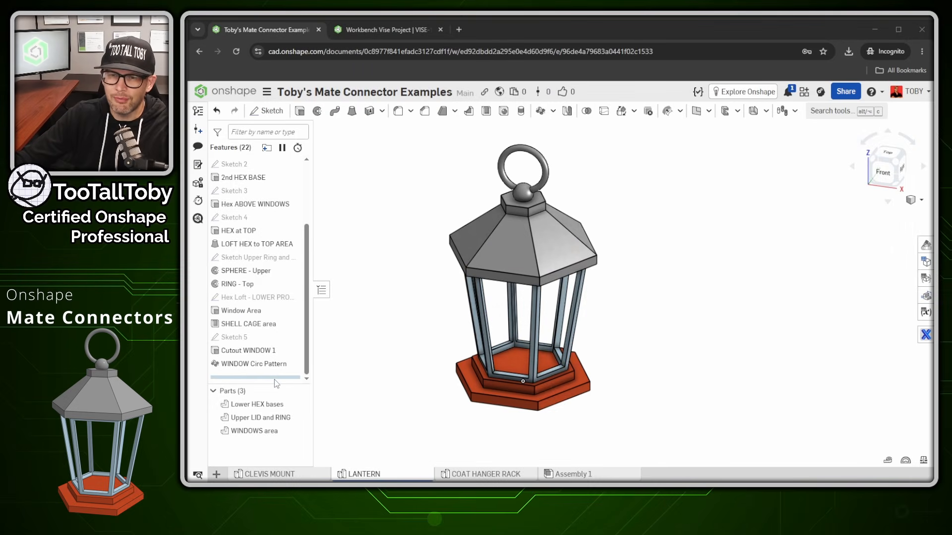
- Roll the LANTERN part back through its early hex features, leaving the rollback bar directly after 2nd HEX BASE
mouse_move(273, 360)
mouse_down()
mouse_move(271, 176)
mouse_move(269, 263)
mouse_up()
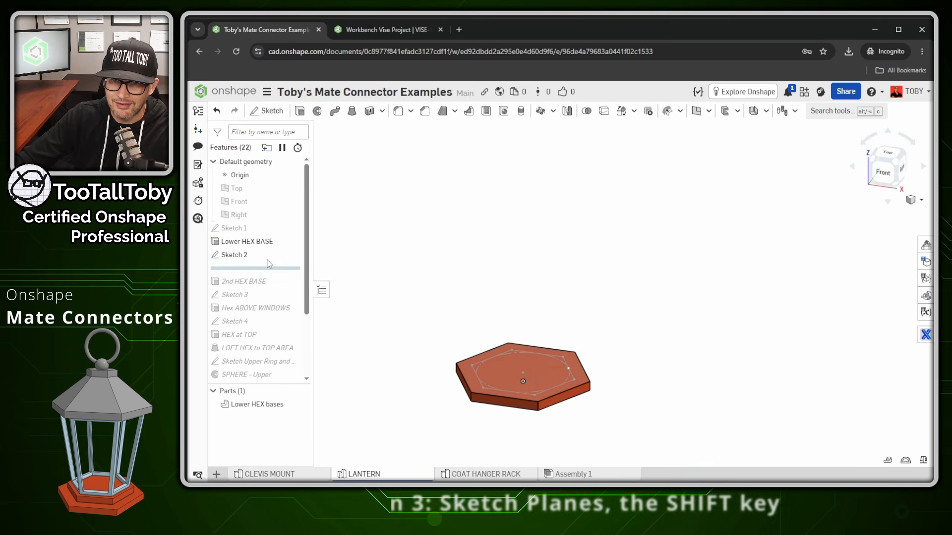
click(245, 243)
click(245, 258)
click(466, 236)
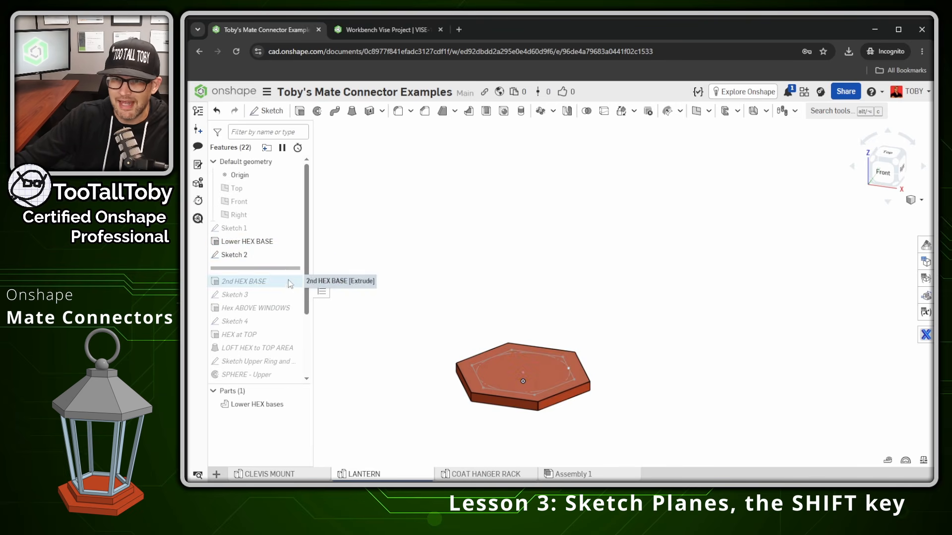
drag(282, 271, 254, 300)
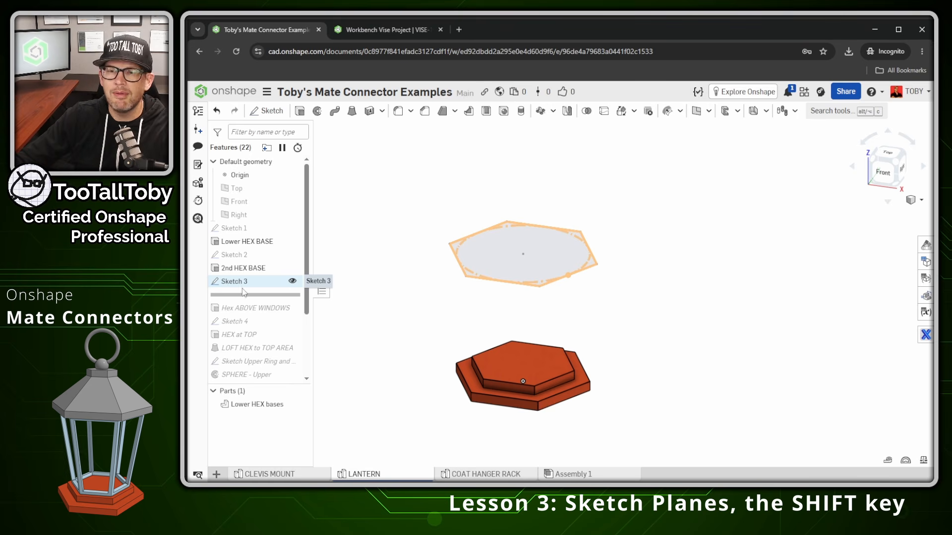
drag(259, 288, 260, 277)
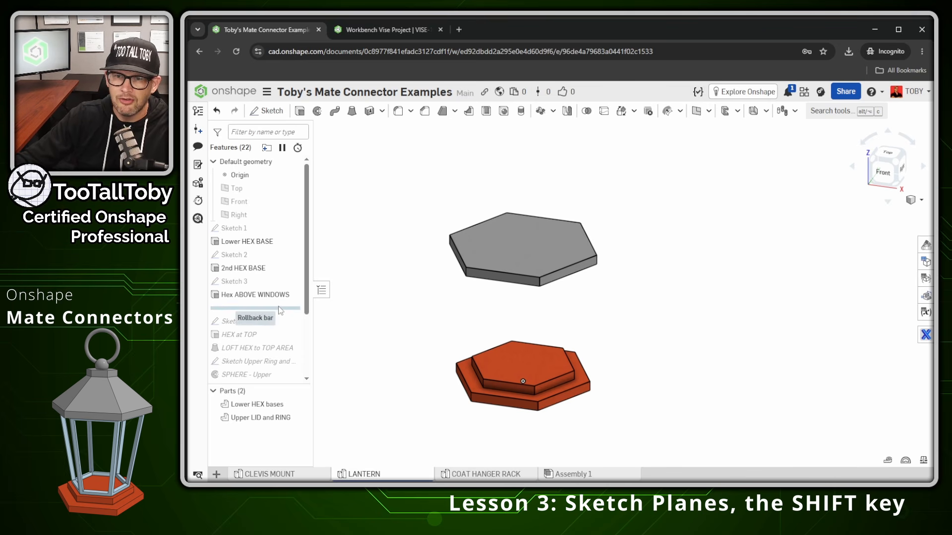
drag(280, 311, 282, 281)
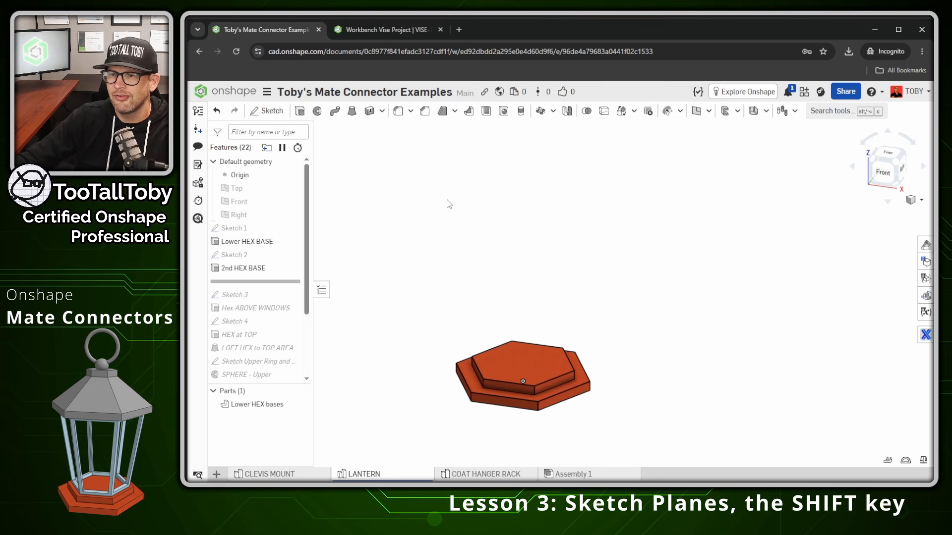
- Start a new sketch on an implicit mate connector at the centre of the second hex base's upper face
click(271, 110)
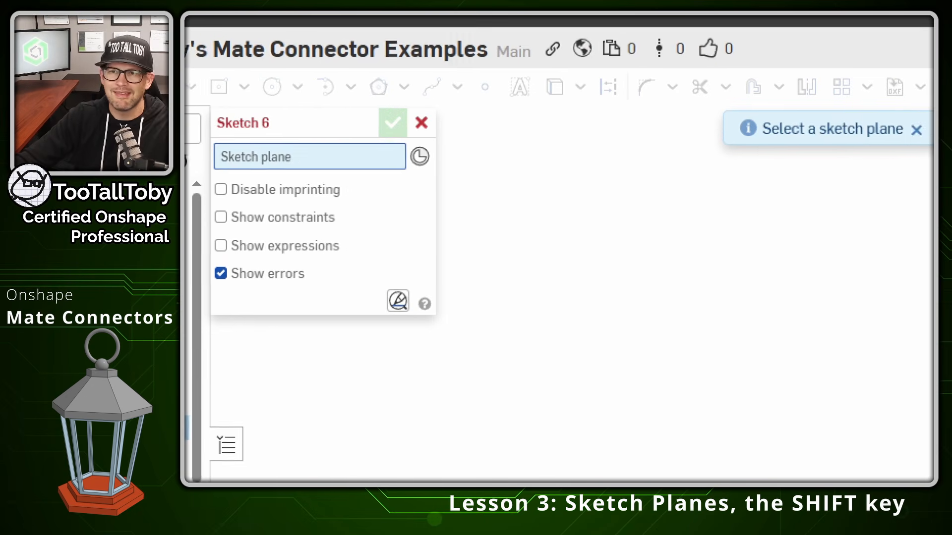
mouse_move(447, 137)
mouse_down()
mouse_move(425, 149)
mouse_move(453, 139)
mouse_move(433, 132)
mouse_move(511, 125)
mouse_up()
mouse_move(463, 156)
ctrl+shift+mouse_down()
mouse_move(491, 172)
mouse_move(502, 202)
ctrl+shift+mouse_up()
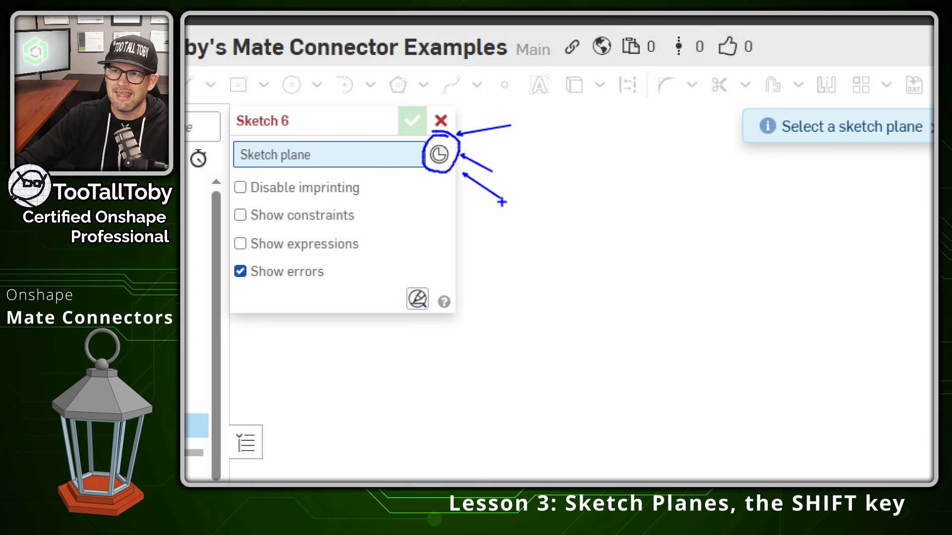
key(Escape)
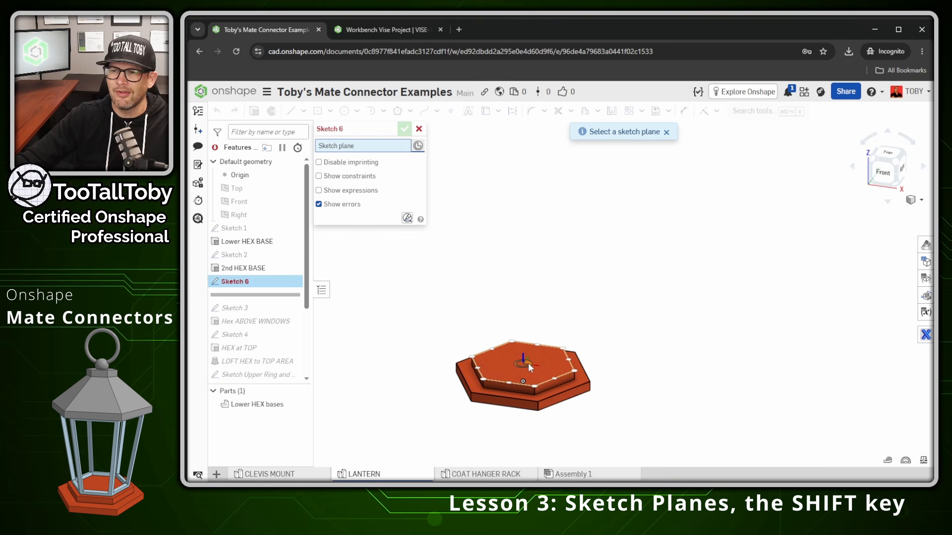
click(533, 367)
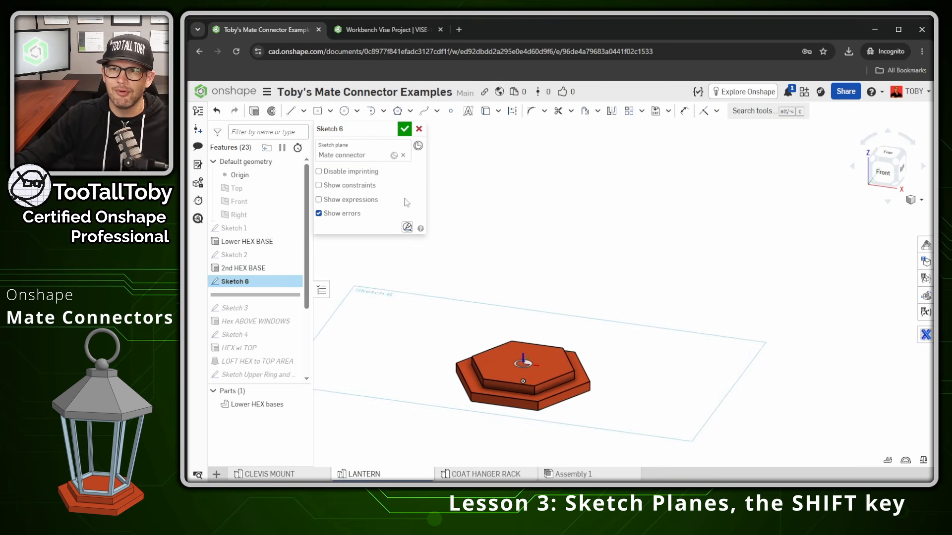
- Offset the sketch plane's mate connector 150 mm along Z above the second hex base and close its settings
click(394, 156)
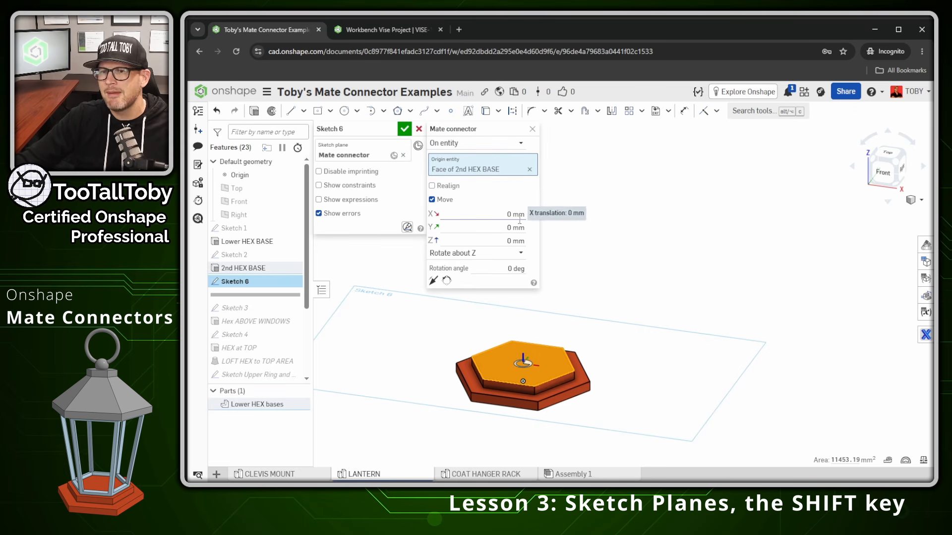
click(503, 238)
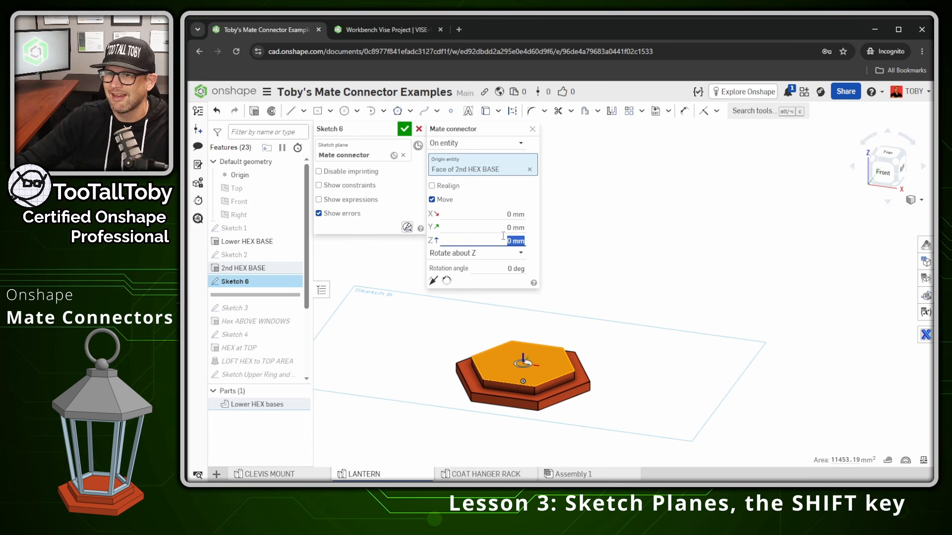
text(150)
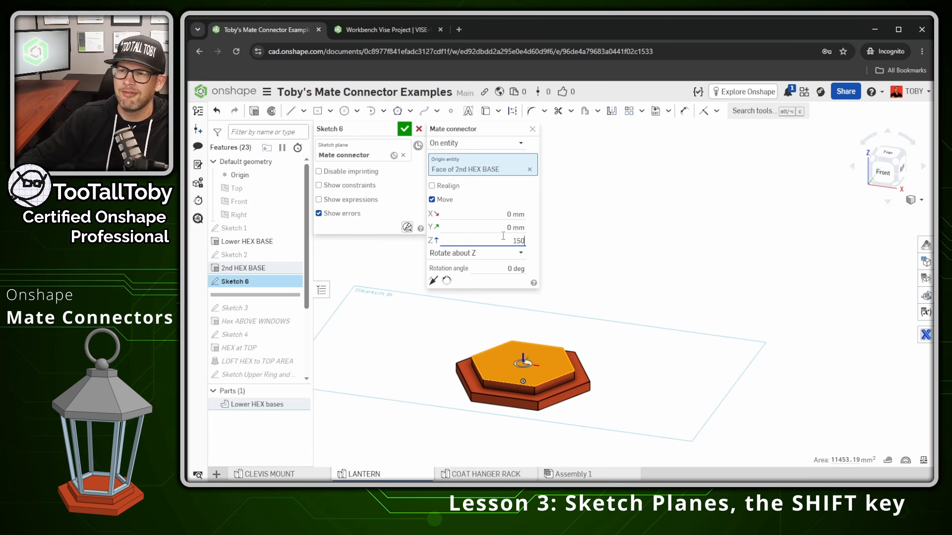
key(Return)
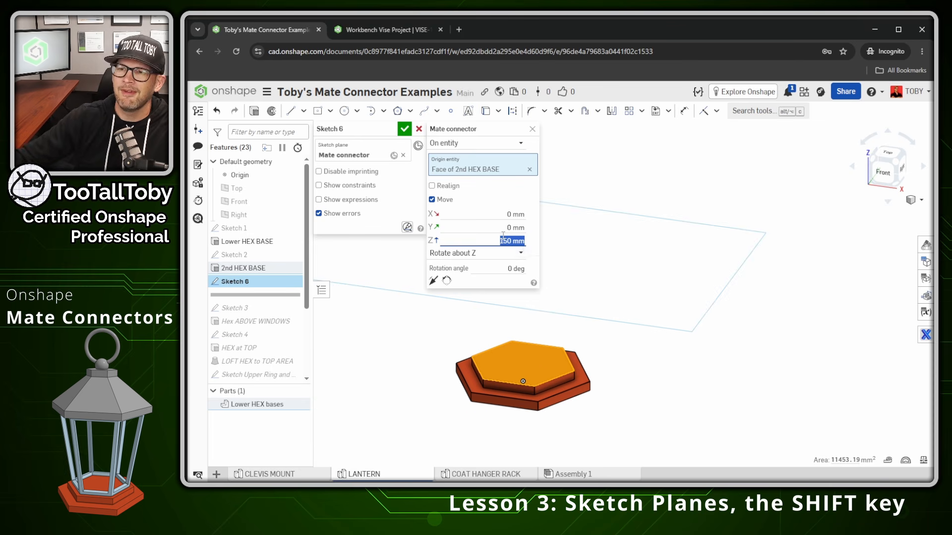
middle_drag(575, 357, 724, 387)
scroll(729, 343, down, 1)
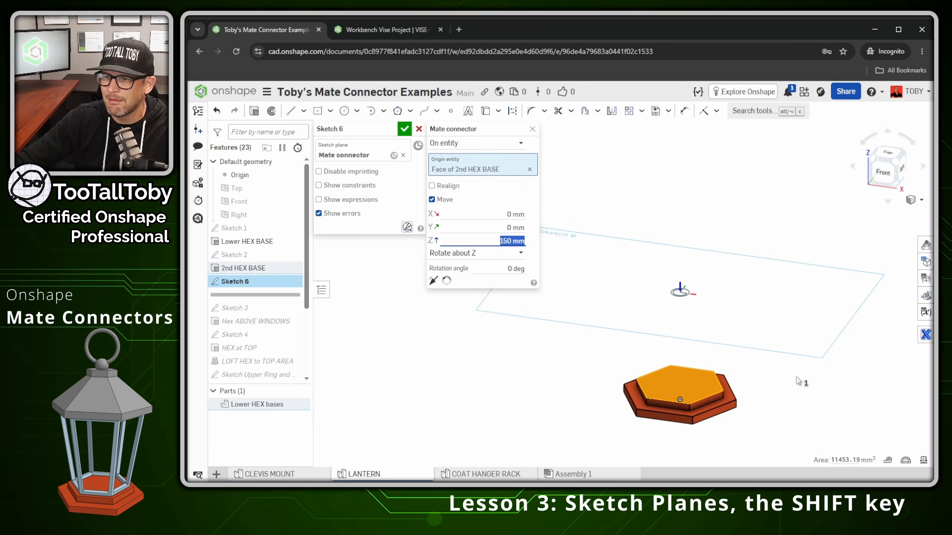
middle_drag(793, 377, 757, 353)
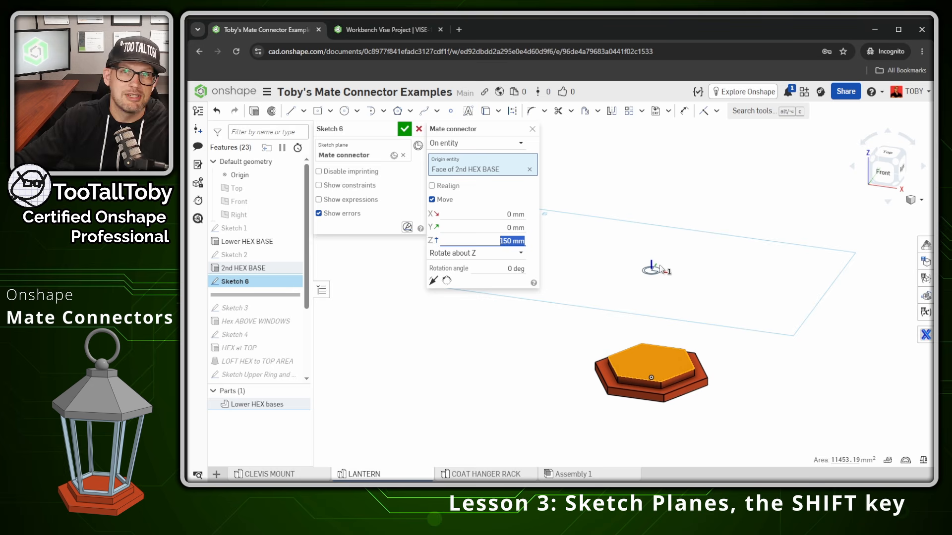
click(533, 129)
key(s)
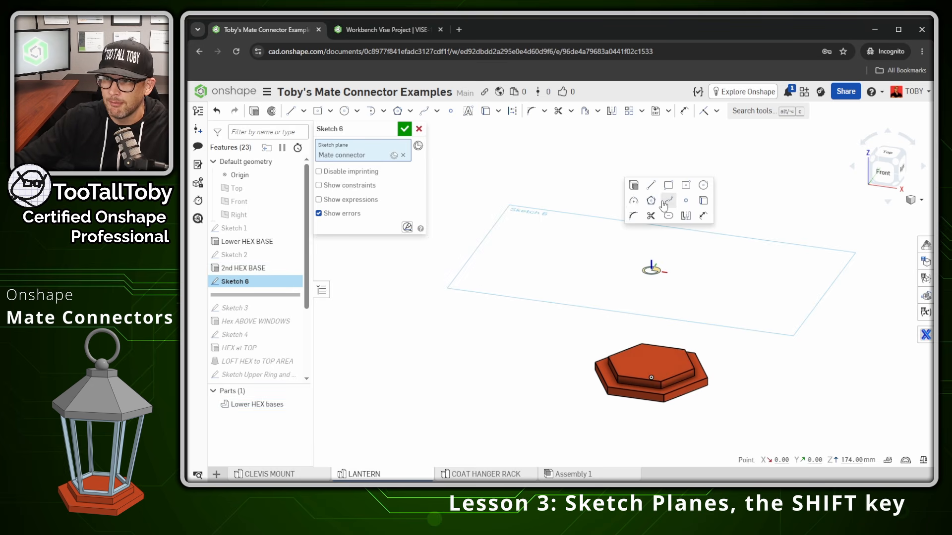
click(653, 207)
click(655, 269)
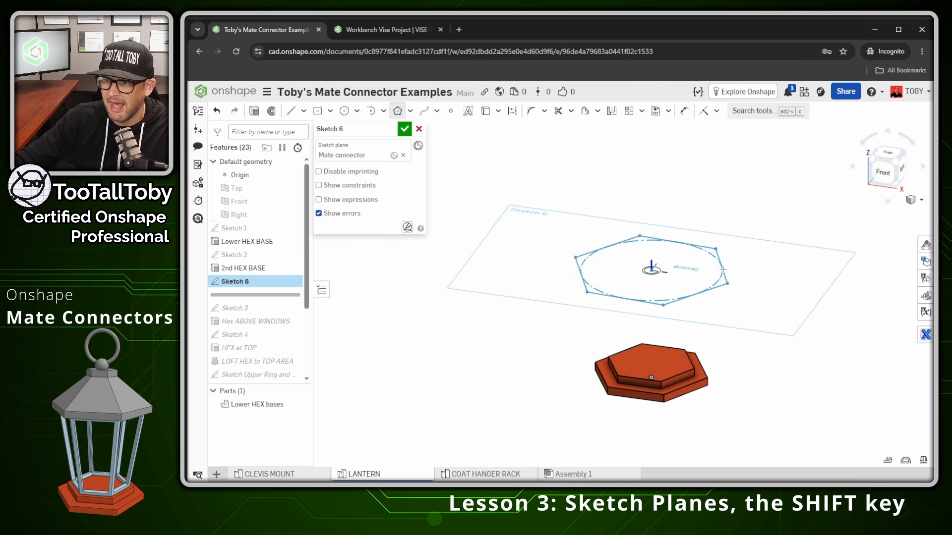
click(730, 268)
key(Escape)
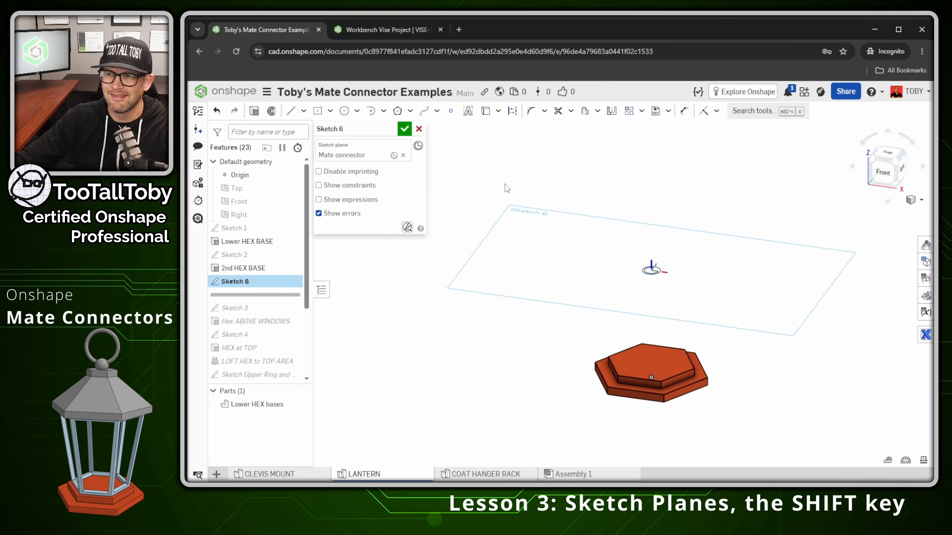
click(419, 129)
- Roll the lantern forward past Hex ABOVE WINDOWS and Sketch 4, and view the selected Sketch 4 from the front
drag(264, 290, 261, 303)
drag(259, 313, 259, 314)
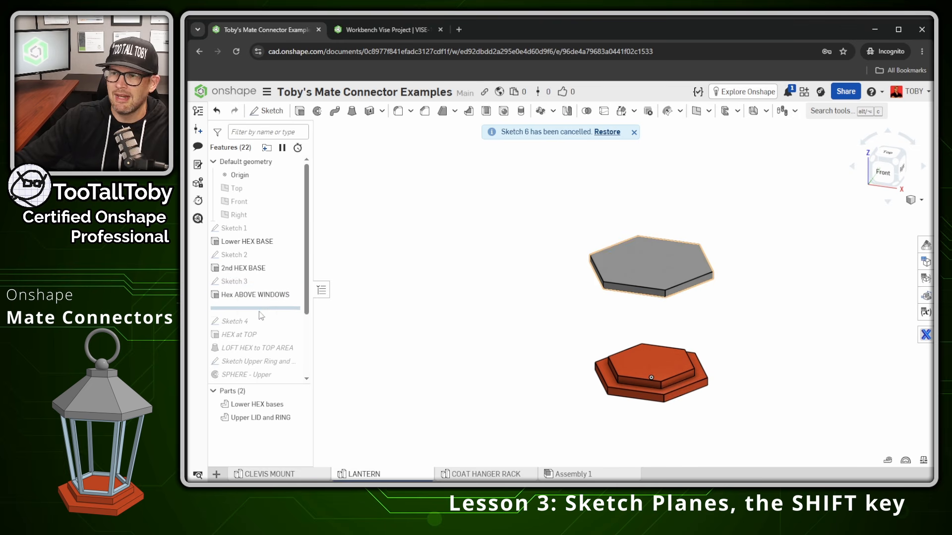
scroll(258, 310, down, 3)
mouse_move(287, 217)
mouse_down()
mouse_move(282, 270)
mouse_move(282, 244)
mouse_move(235, 237)
mouse_move(233, 224)
mouse_up()
click(233, 218)
key(shift+1)
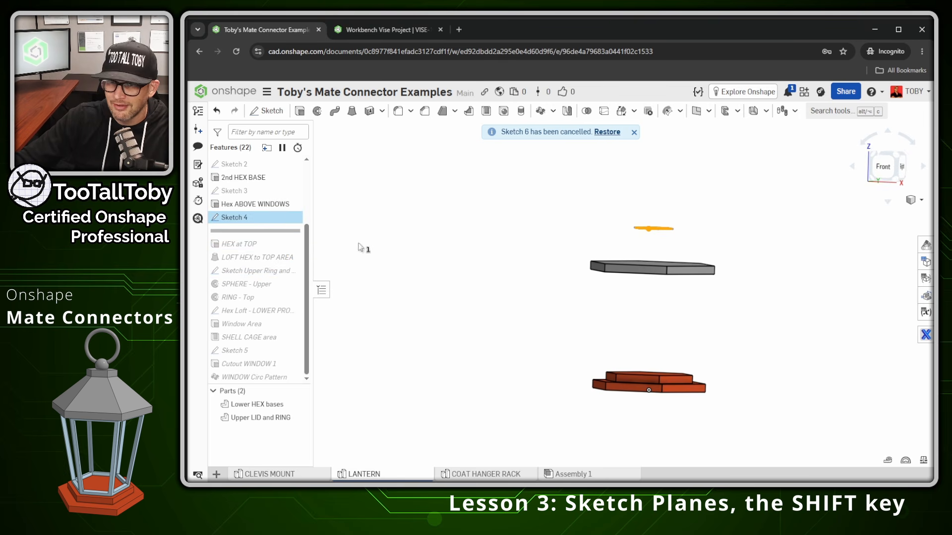
- Open Sketch 4 and examine its mate connector plane's origin face and Z offset, closing it without changes
double_click(243, 221)
key(shift+7)
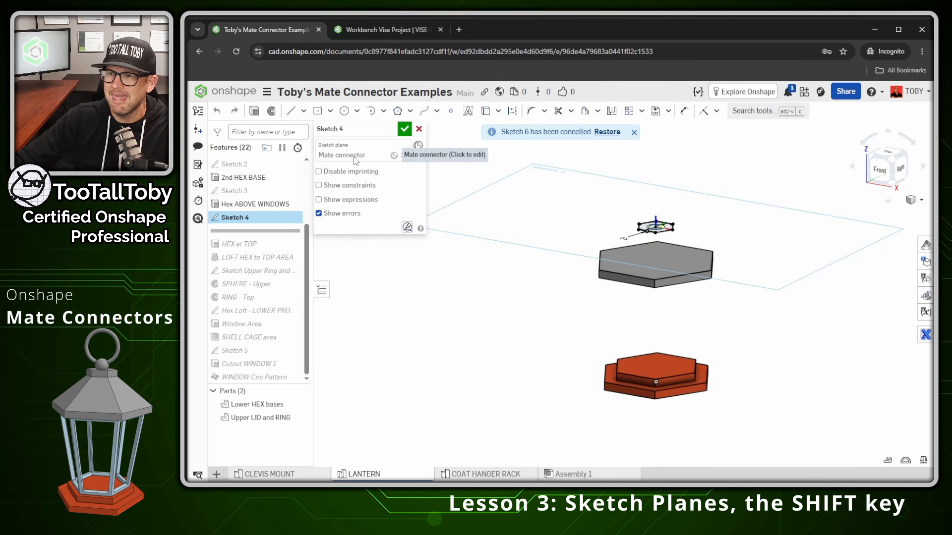
click(394, 159)
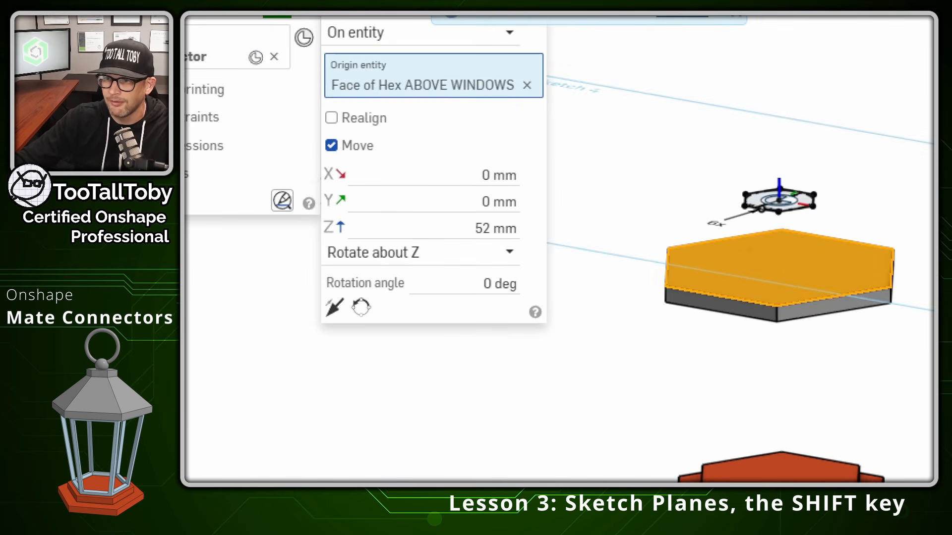
mouse_move(514, 213)
mouse_down()
mouse_move(453, 243)
mouse_move(510, 221)
mouse_up()
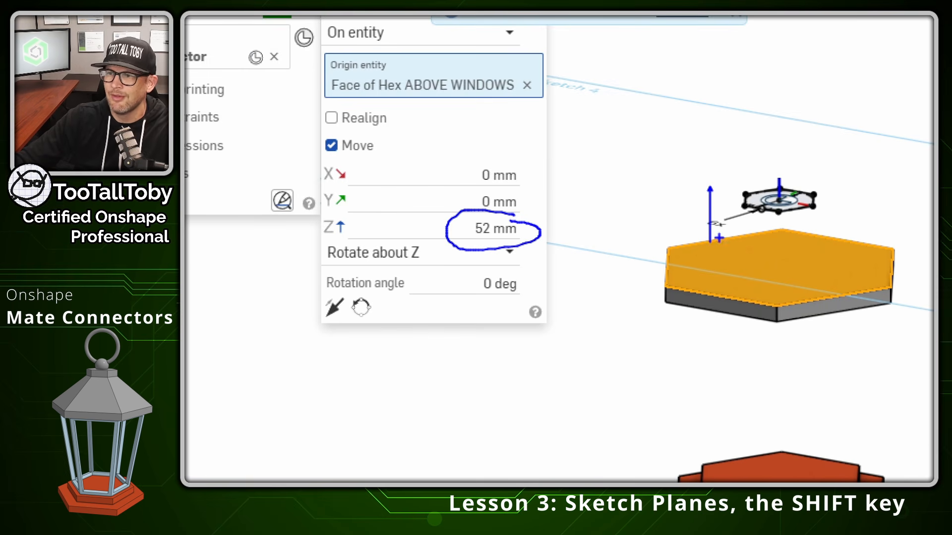
key(Escape)
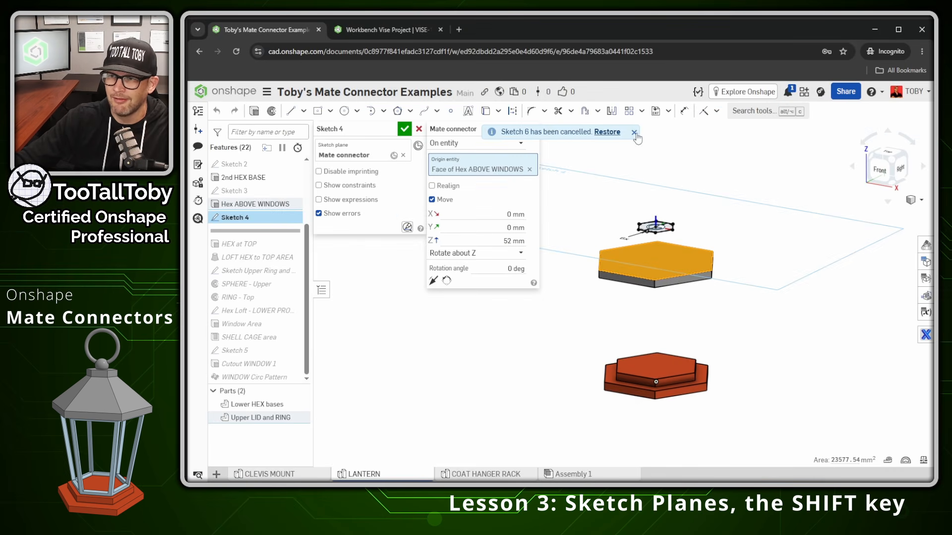
click(634, 132)
click(517, 130)
click(418, 128)
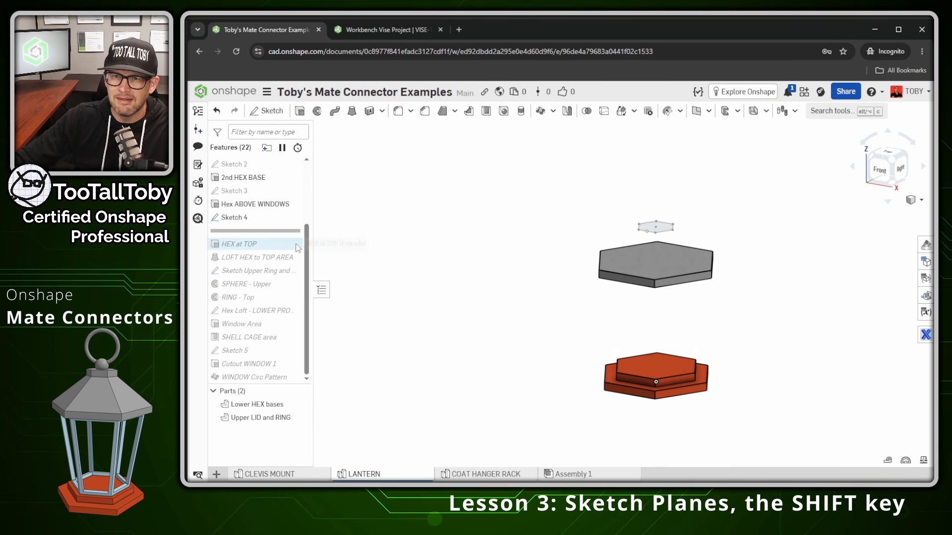
- Roll the lantern forward through the top loft, sphere and ring features, leaving the rollback bar directly after Window Area
click(274, 252)
drag(269, 247, 272, 265)
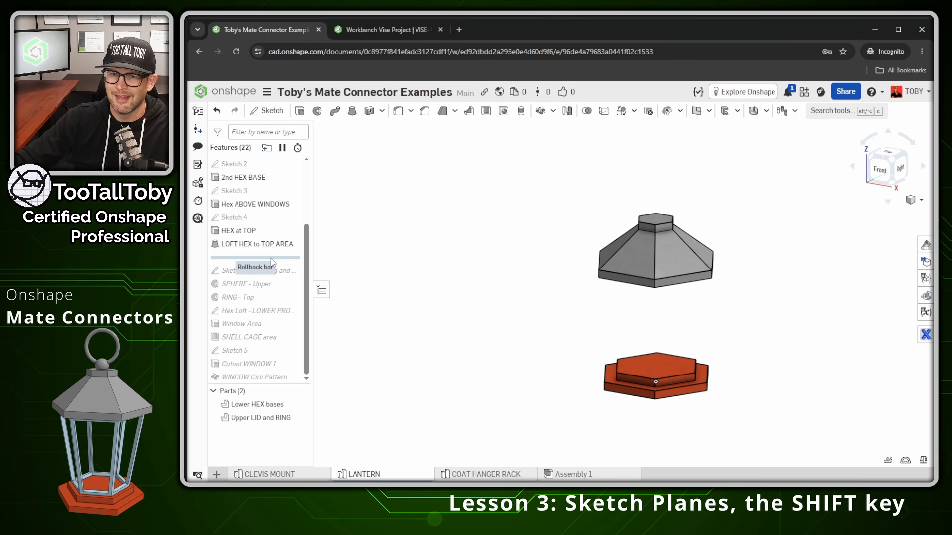
drag(273, 264, 263, 336)
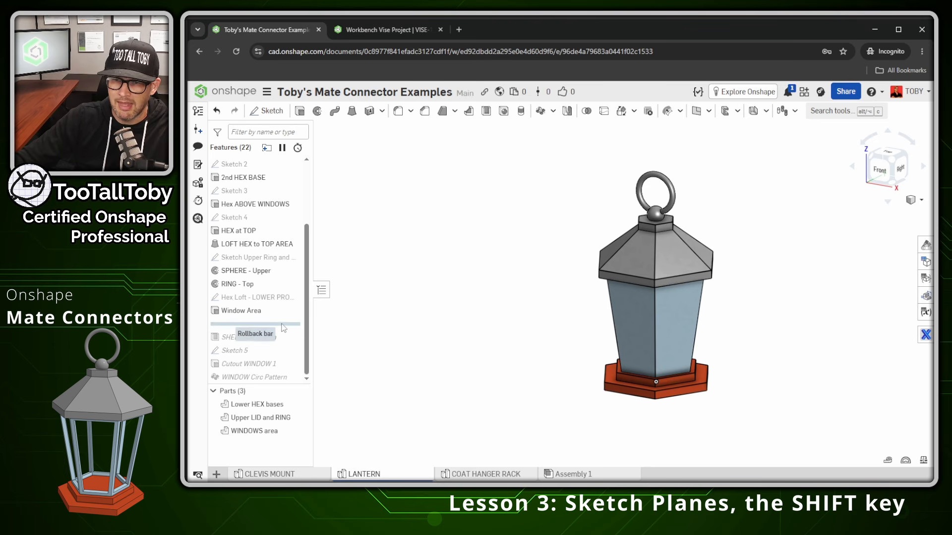
- Hide the Lower HEX bases and Upper LID and RING parts, and roll forward to directly after Cutout WINDOW 1
click(299, 404)
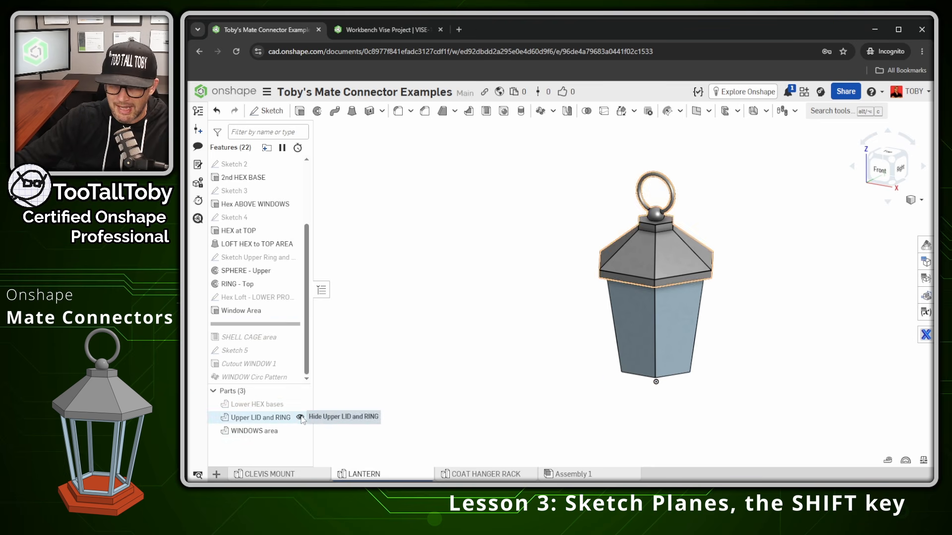
click(300, 418)
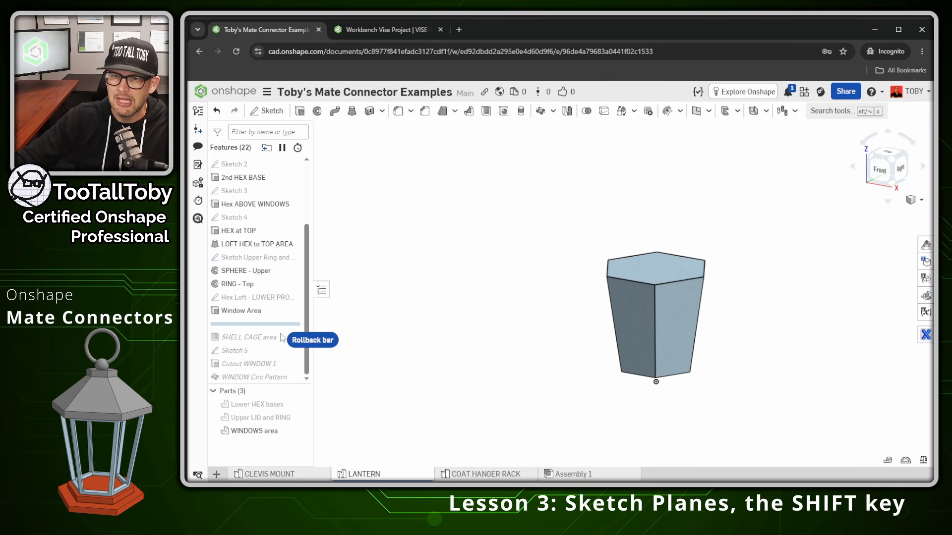
mouse_move(283, 324)
mouse_down()
mouse_move(317, 363)
mouse_move(340, 365)
mouse_up()
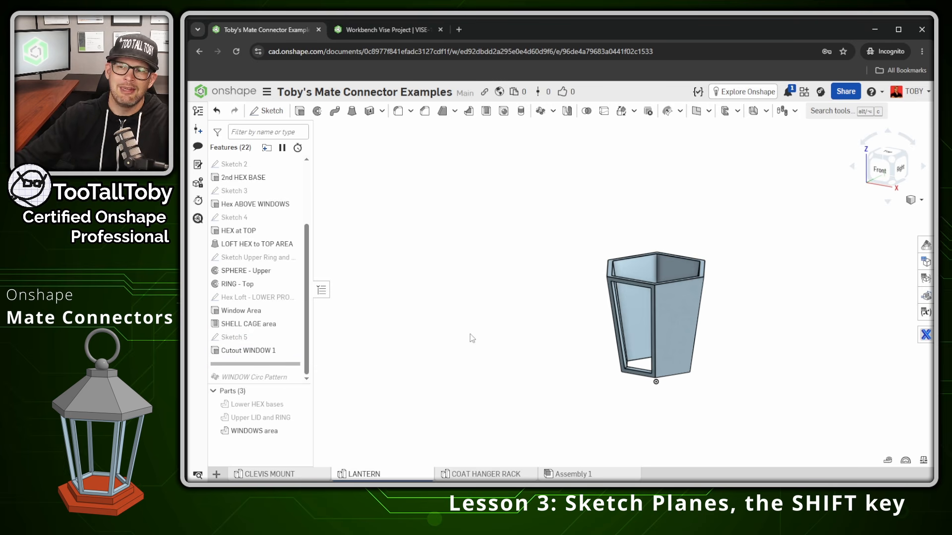
right_drag(470, 334, 527, 358)
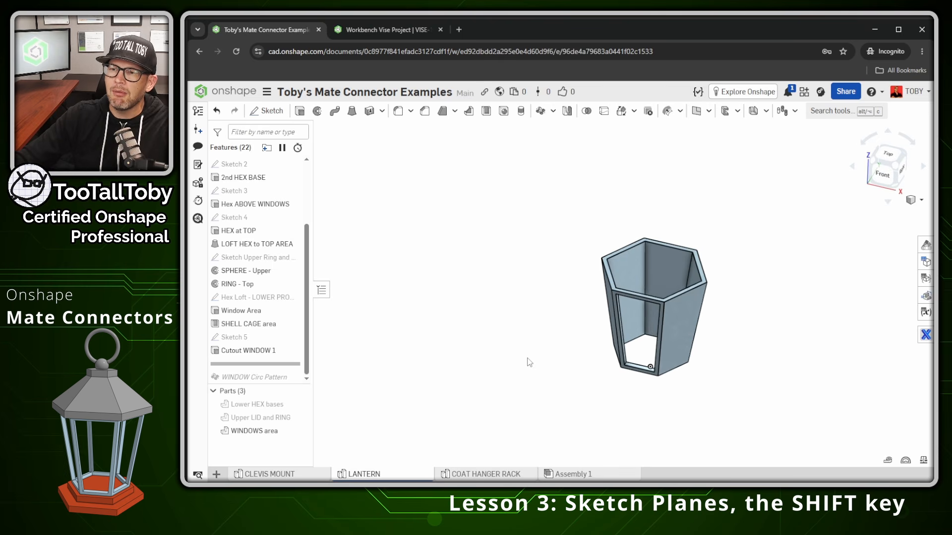
scroll(726, 338, up, 5)
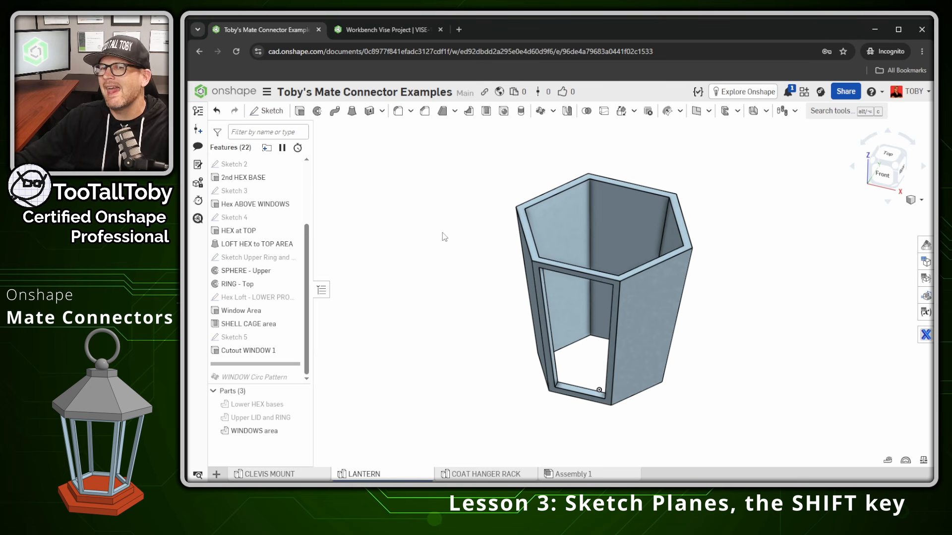
- Start a circular feature pattern with Cutout WINDOW 1 as the feature to repeat
click(541, 112)
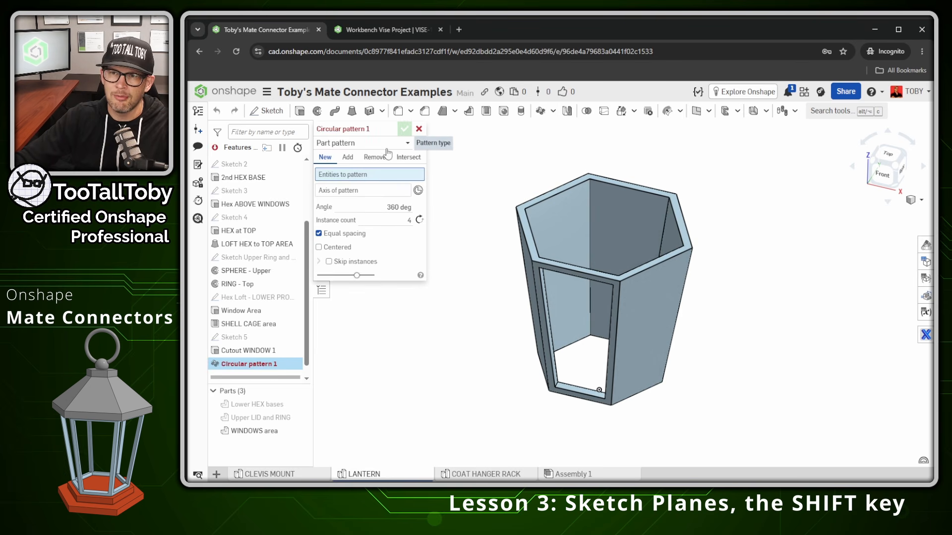
click(347, 144)
click(352, 173)
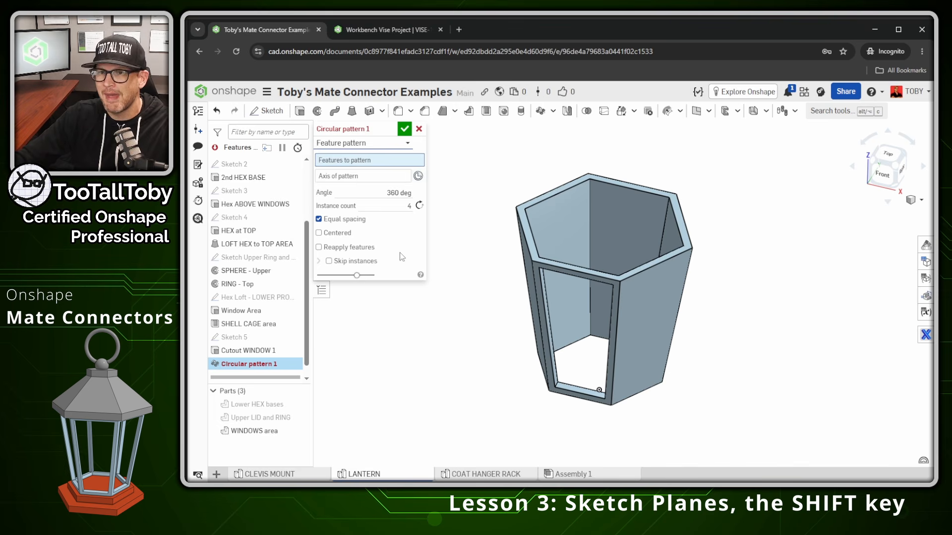
scroll(555, 306, up, 5)
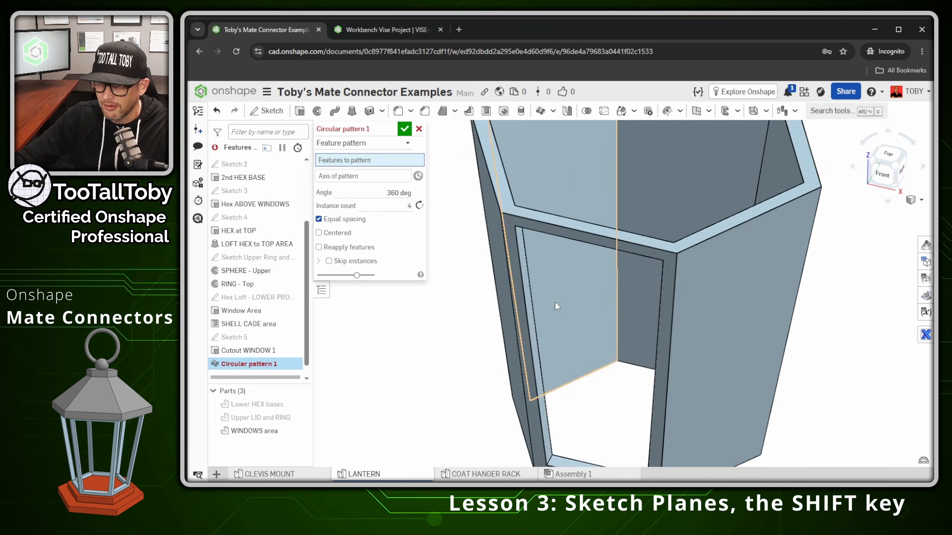
click(507, 304)
scroll(570, 297, down, 5)
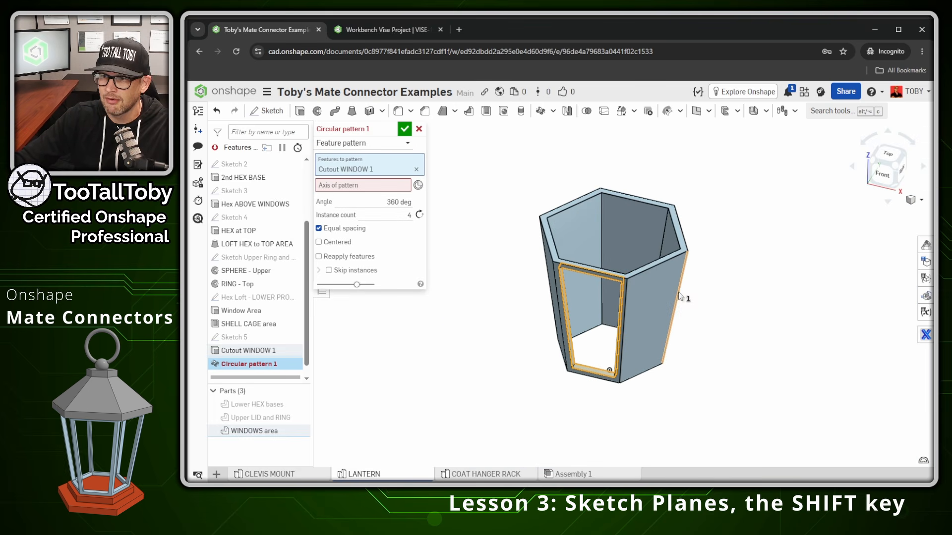
- Set the pattern axis to an implicit mate connector at the centre of the window cage's upper face
click(352, 186)
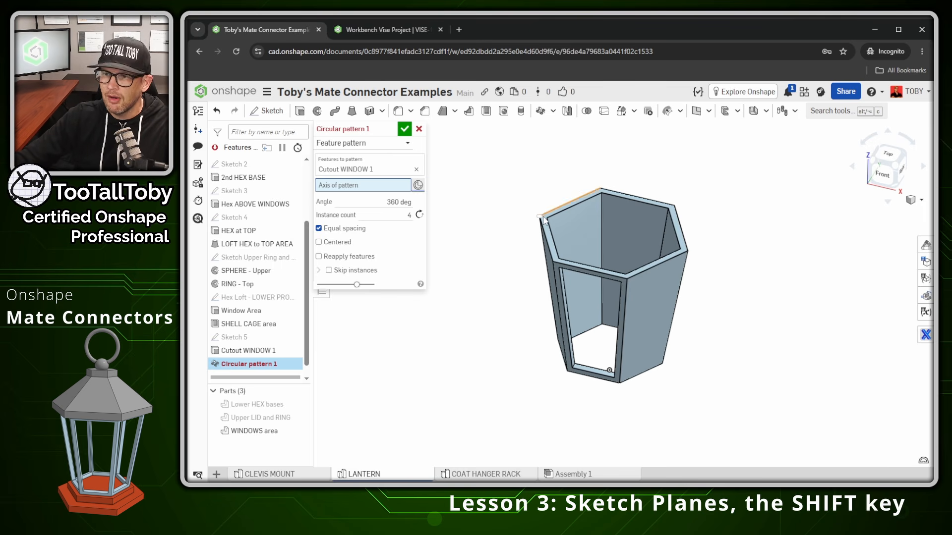
scroll(545, 221, up, 5)
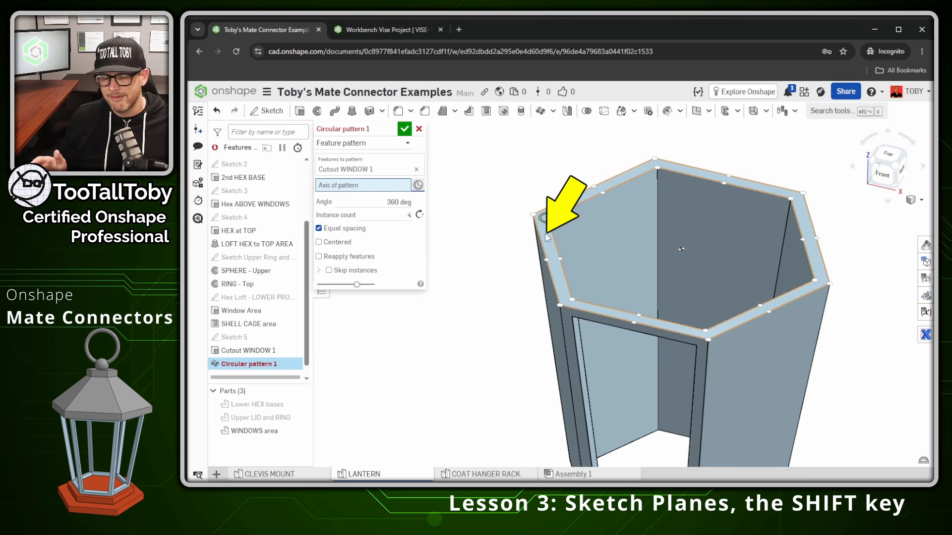
key(shift)
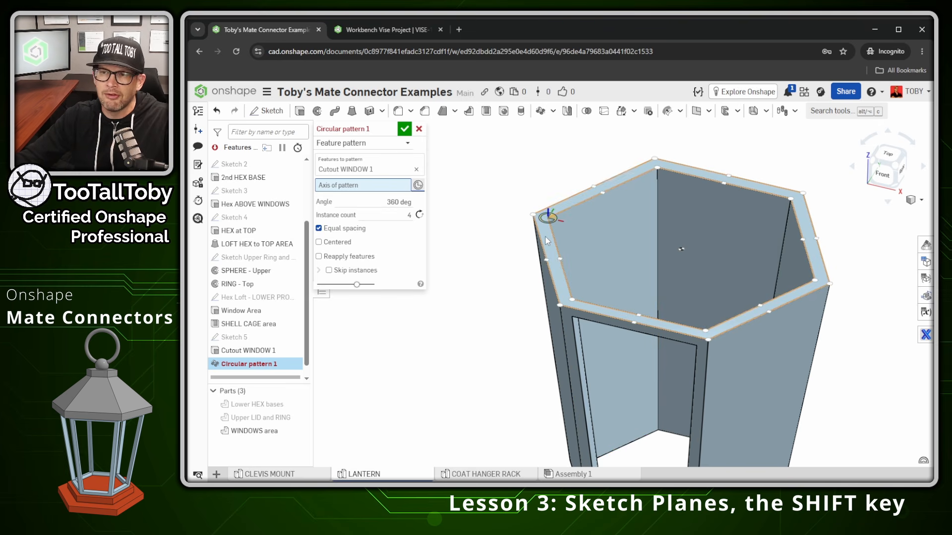
key(shift)
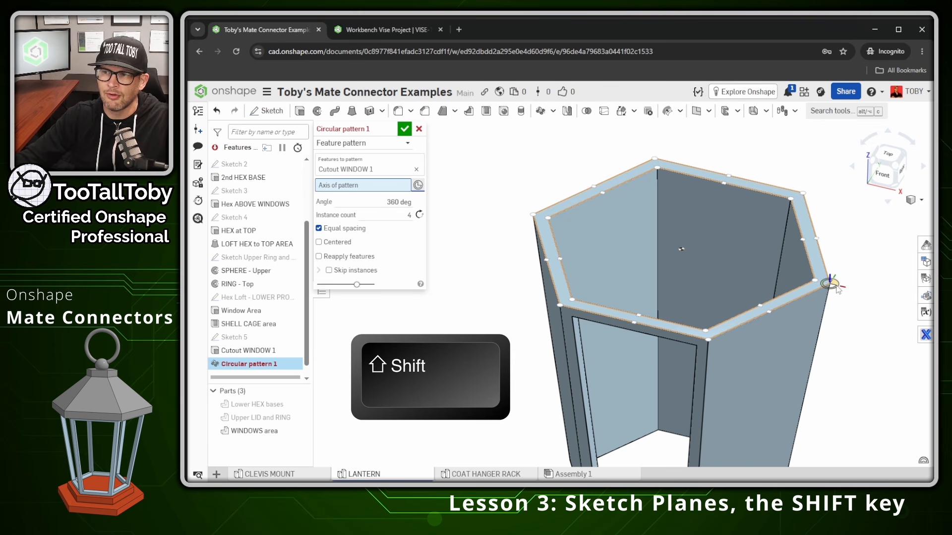
click(683, 247)
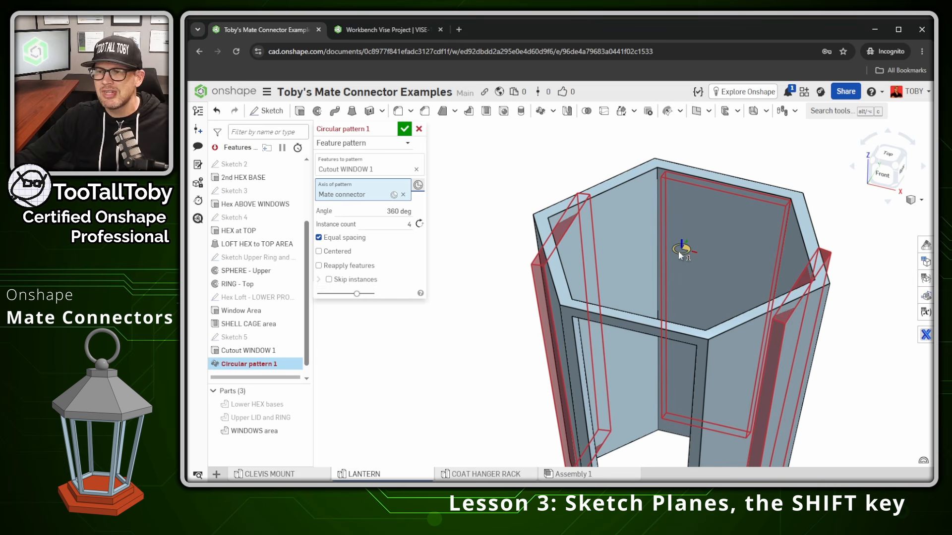
- Set the pattern's instance count to 6 and accept it, and undo the finished circular pattern
scroll(684, 255, down, 3)
click(400, 226)
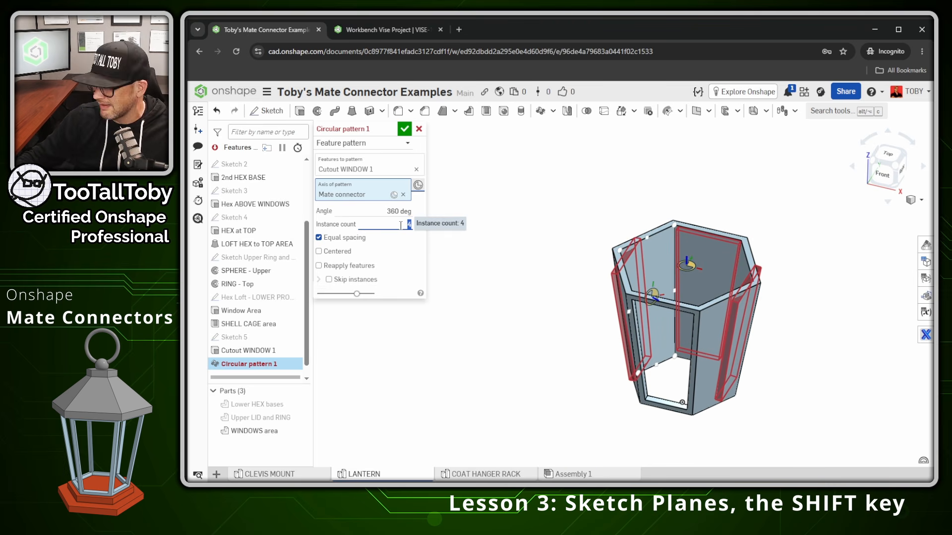
text(6)
key(Return)
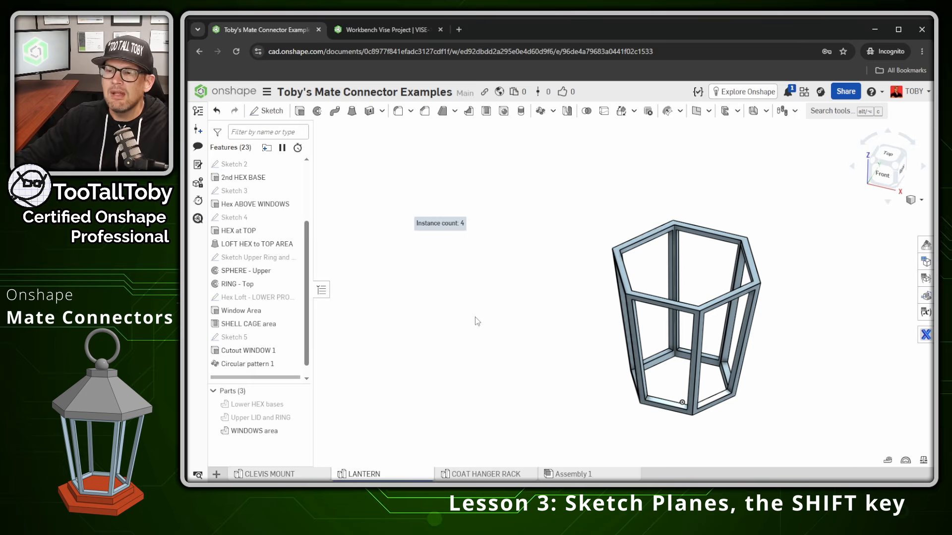
key(ctrl+z)
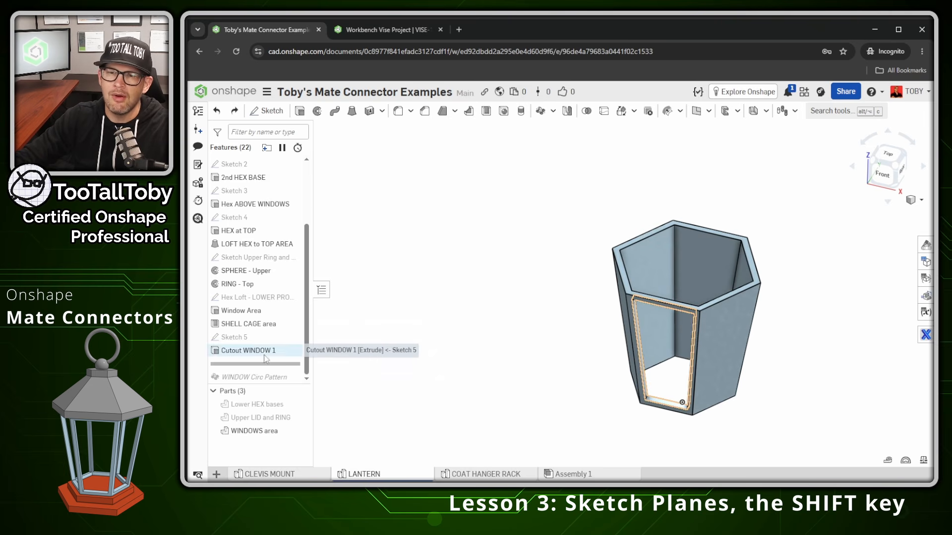
- Roll forward past WINDOW Circ Pattern and show the Upper LID and RING and Lower HEX bases parts again
drag(257, 364, 260, 377)
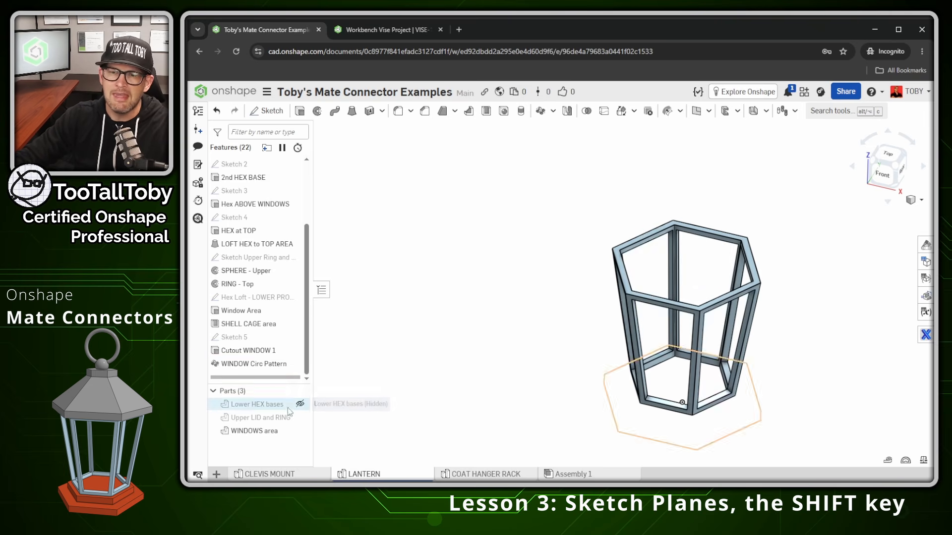
click(300, 417)
click(300, 404)
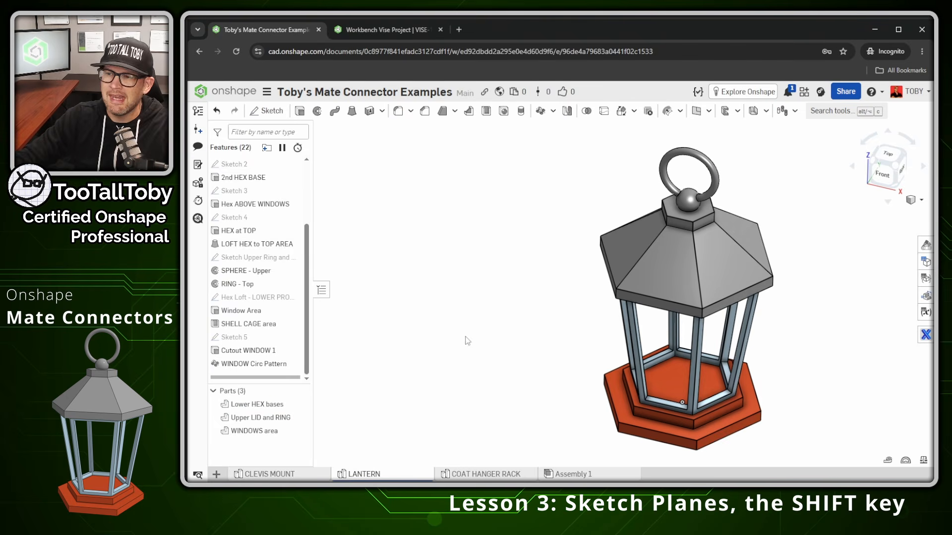
middle_drag(520, 334, 421, 314)
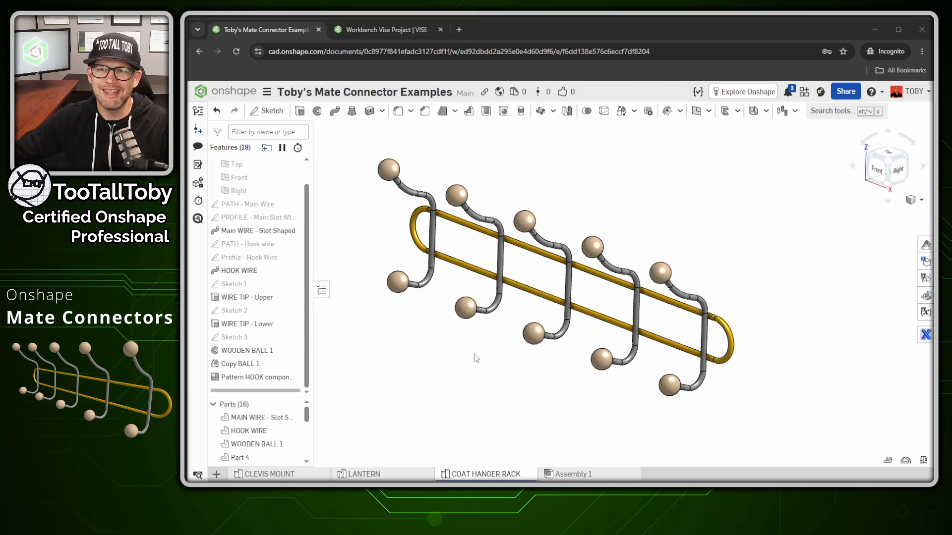
- Roll the COAT HANGER RACK back to directly after PATH - Hook wire and show that sketch
mouse_move(282, 392)
mouse_down()
mouse_move(278, 270)
mouse_move(268, 253)
mouse_up()
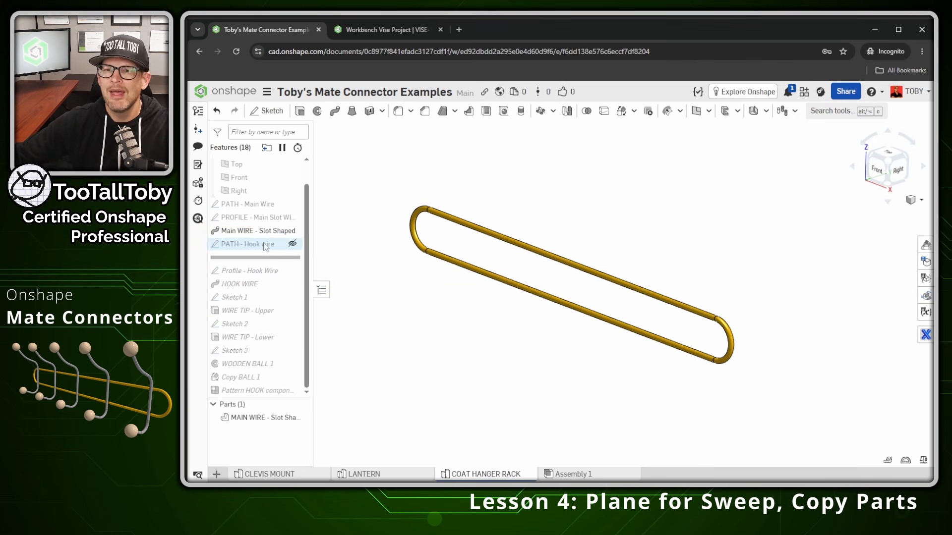
click(293, 244)
key(shift+4)
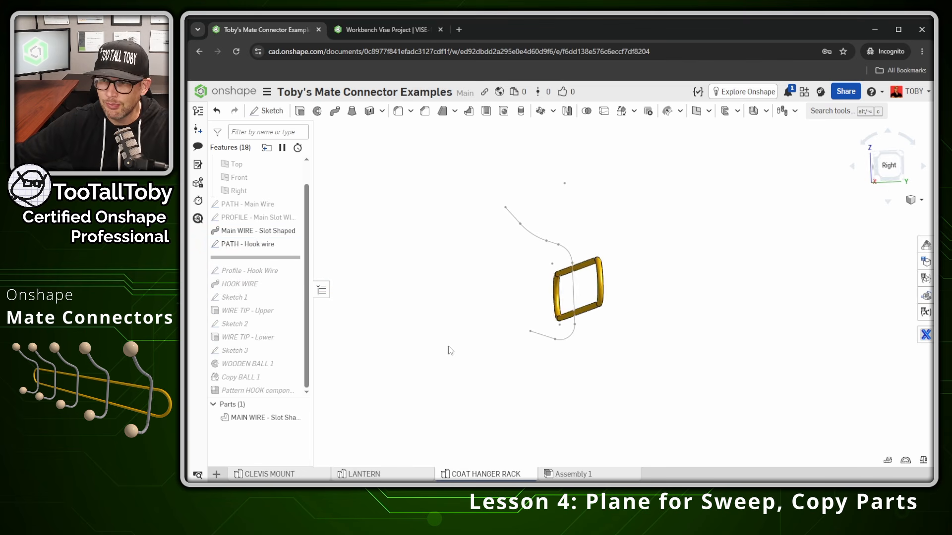
right_drag(449, 347, 454, 351)
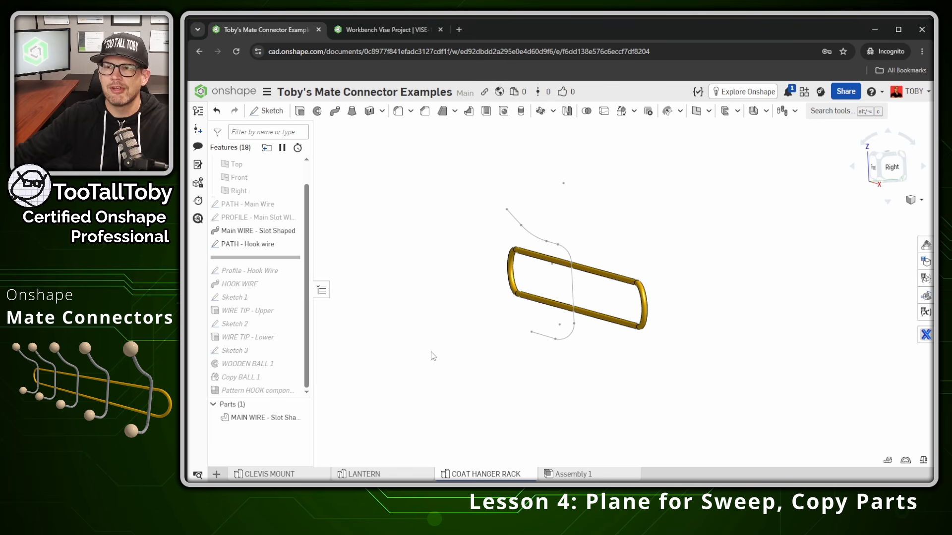
mouse_move(530, 195)
mouse_down()
mouse_move(492, 234)
mouse_move(461, 212)
mouse_up()
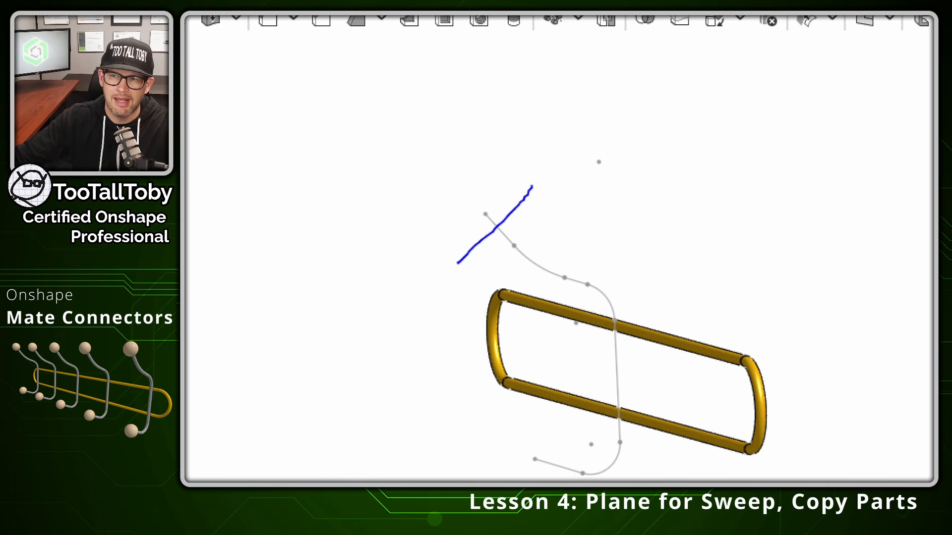
drag(394, 219, 537, 183)
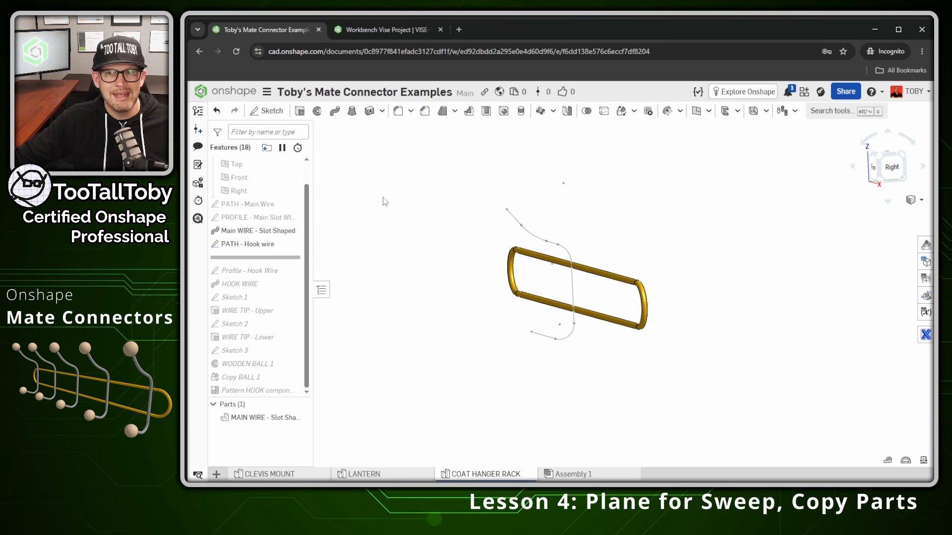
- Start a new sketch on an implicit mate connector at the upper free end of the hook wire path
click(268, 110)
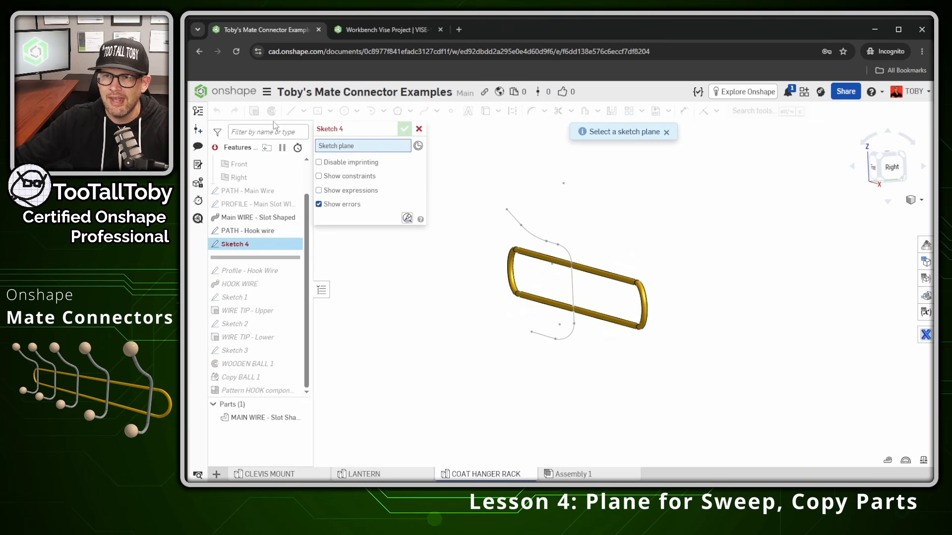
mouse_move(425, 141)
mouse_down()
mouse_move(411, 154)
mouse_move(491, 122)
mouse_up()
ctrl+shift+drag(450, 154, 485, 154)
ctrl+shift+drag(429, 171, 465, 190)
key(Escape)
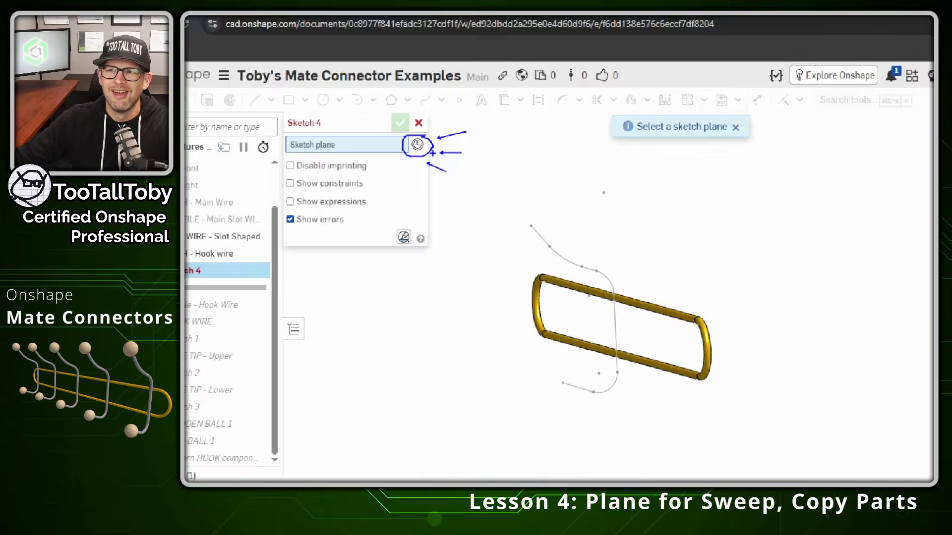
click(419, 147)
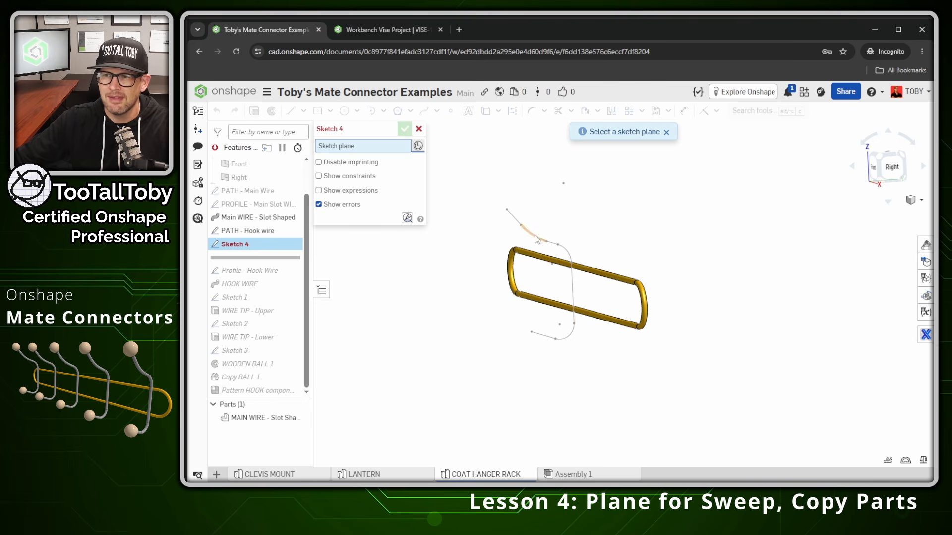
scroll(519, 226, up, 2)
scroll(520, 227, up, 2)
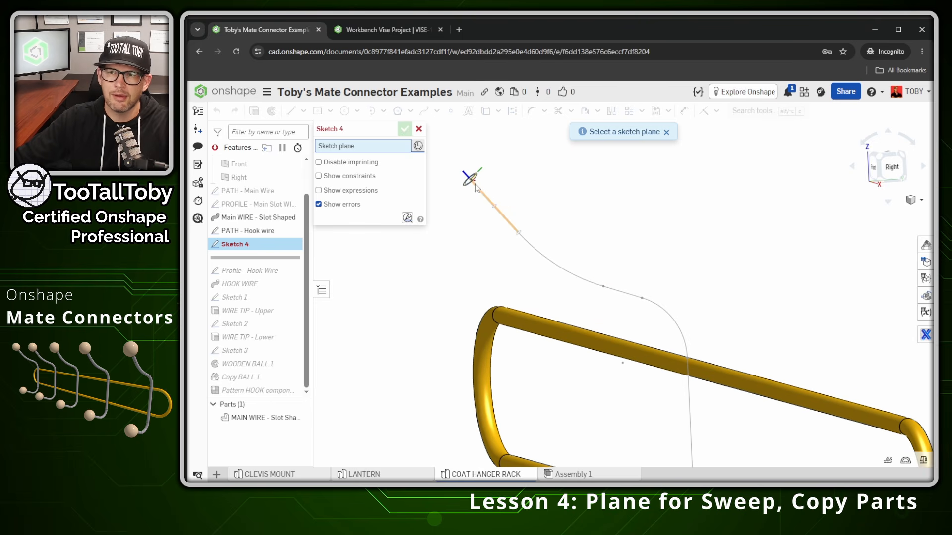
click(471, 180)
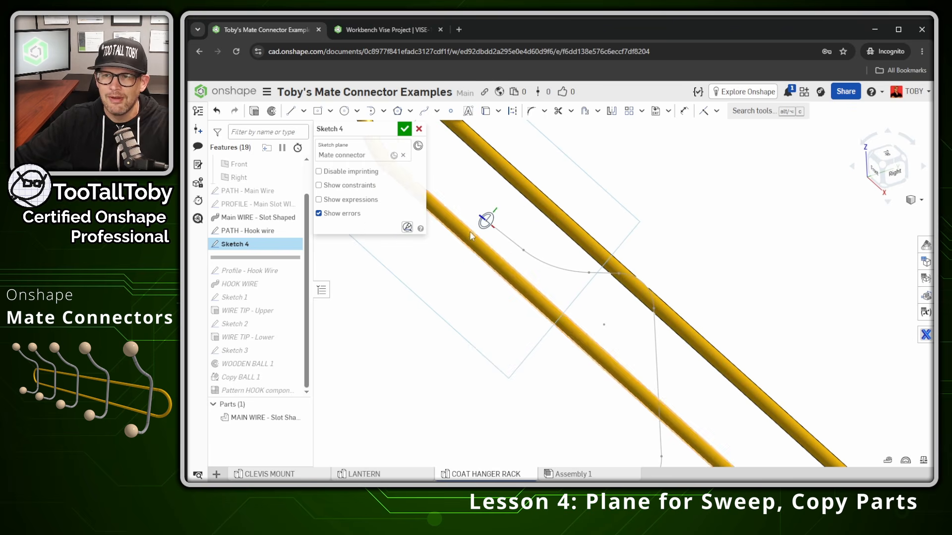
- Sketch a circle of diameter 5 centred on the mate connector at the hook path's end and finish the sketch
click(344, 111)
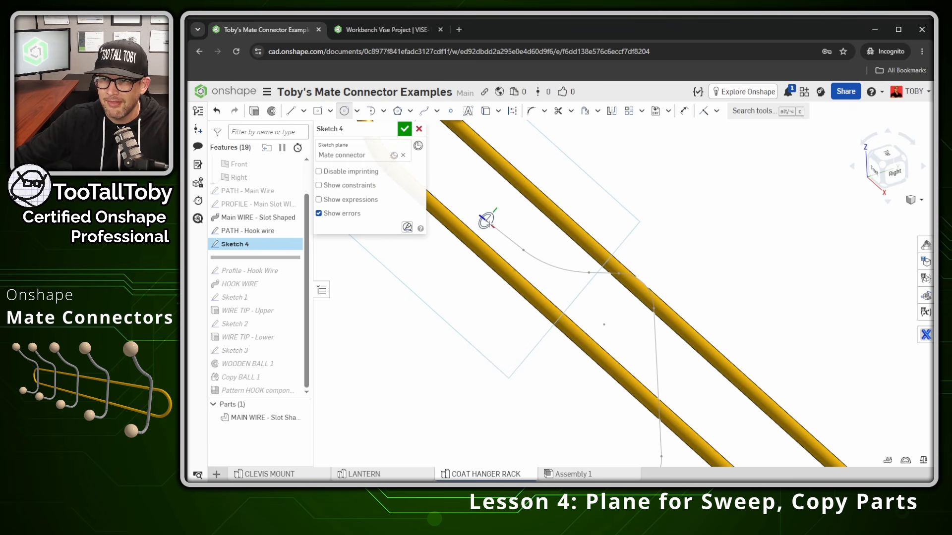
click(494, 234)
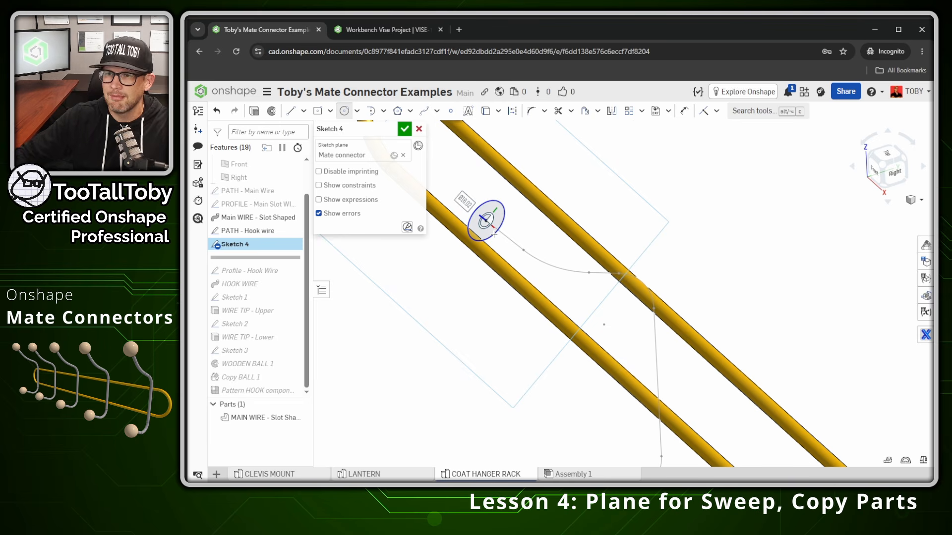
text(5)
key(Return)
scroll(576, 225, down, 4)
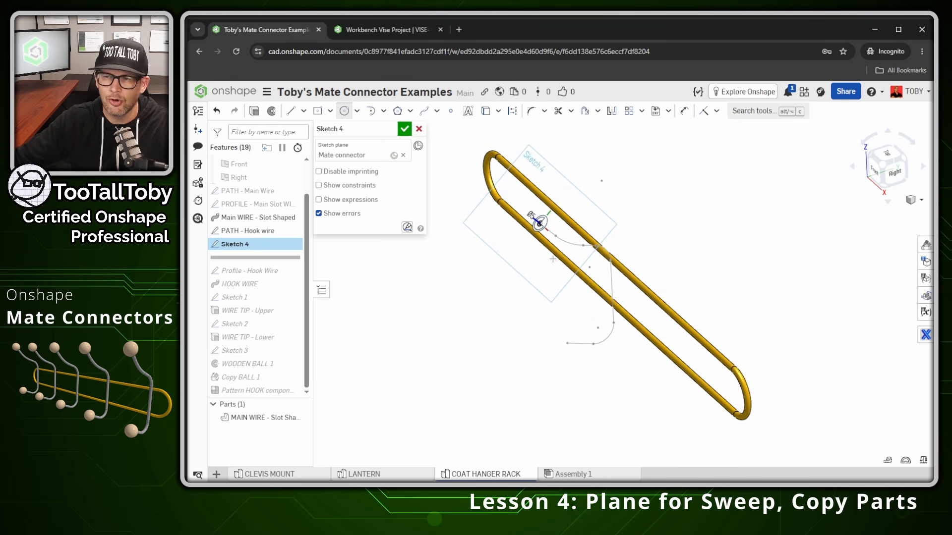
click(405, 130)
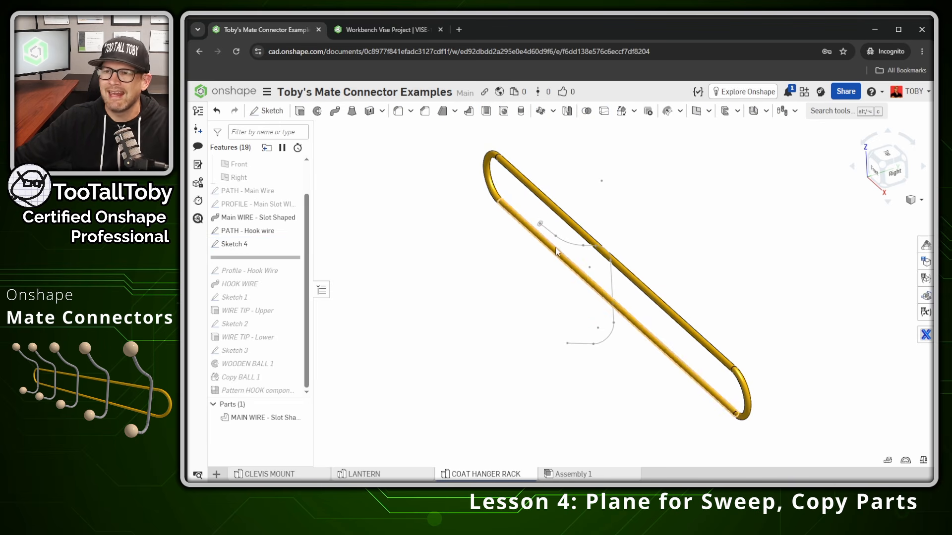